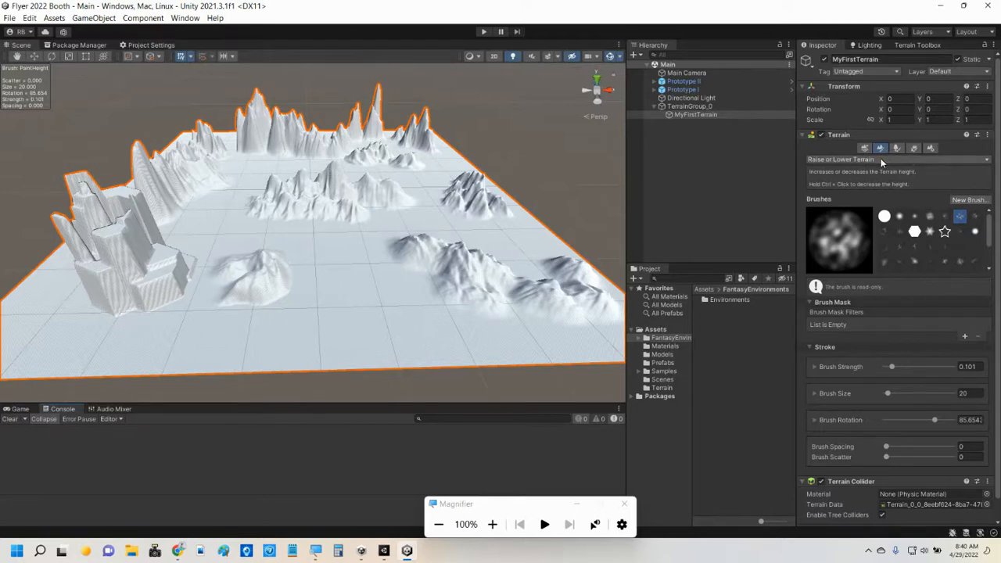
# Switch the terrain tool to Paint Texture and show its layer settings.
pyautogui.click(881, 159)
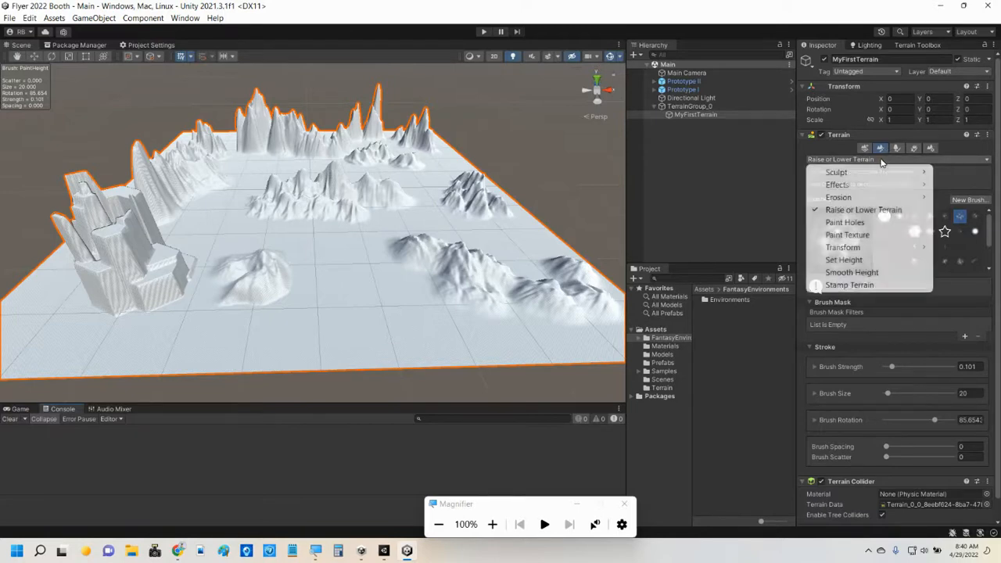
pyautogui.click(858, 237)
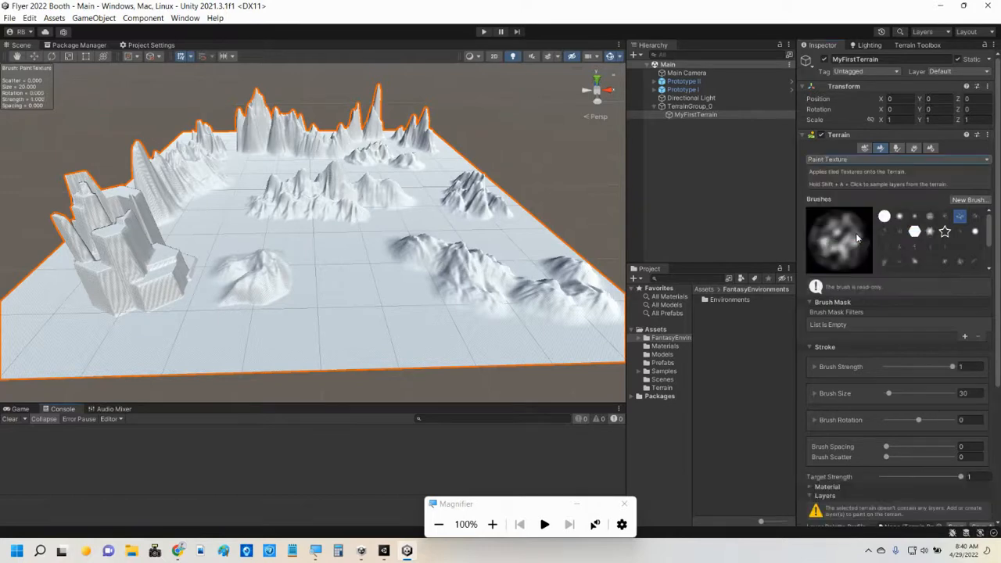
pyautogui.scroll(-5, 894, 278)
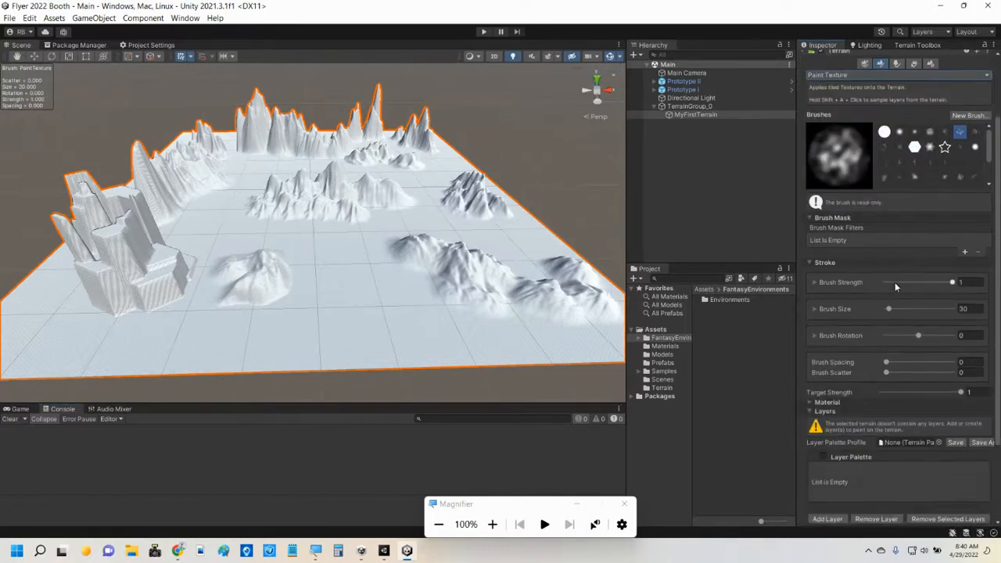
pyautogui.scroll(-1, 870, 253)
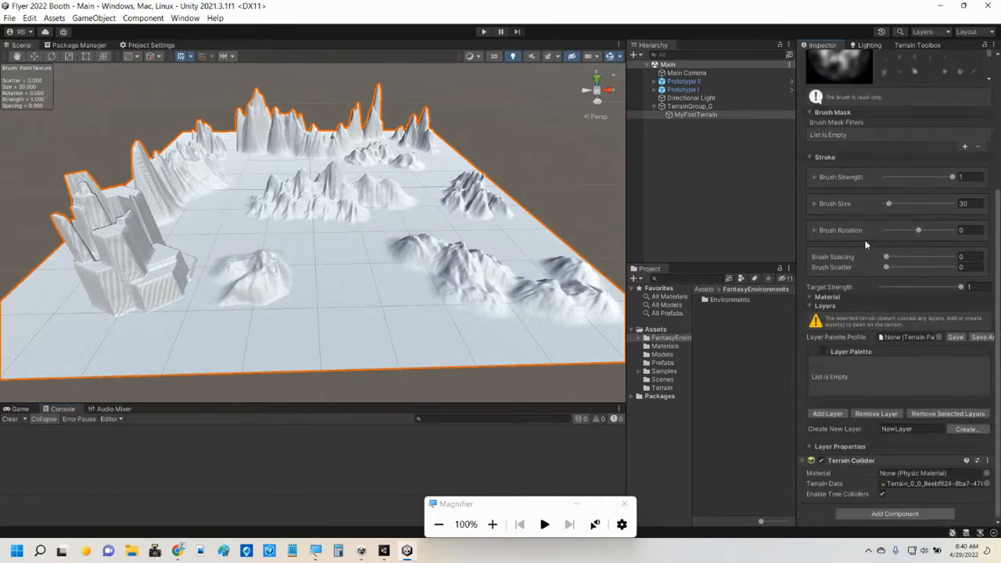
pyautogui.click(811, 307)
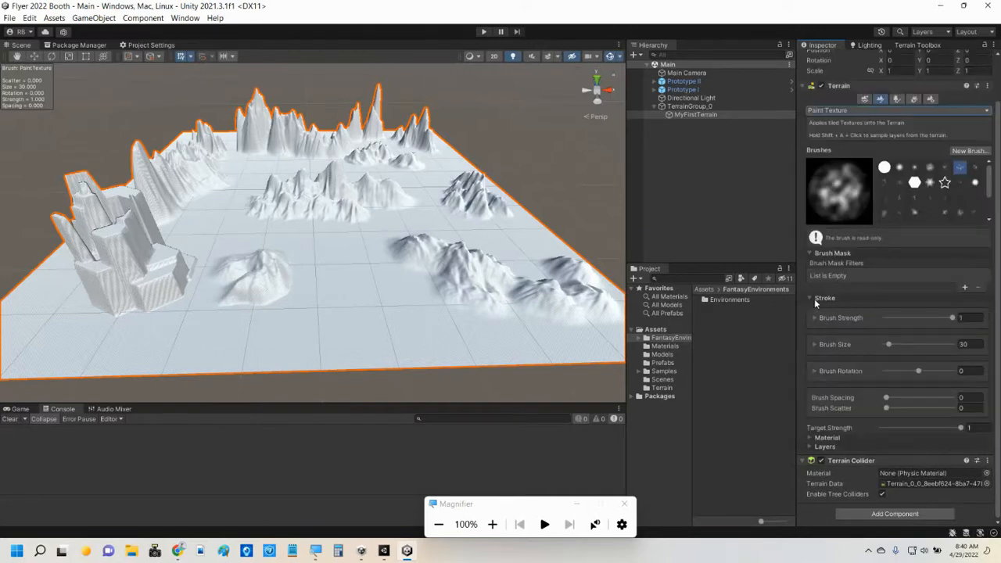
pyautogui.click(811, 448)
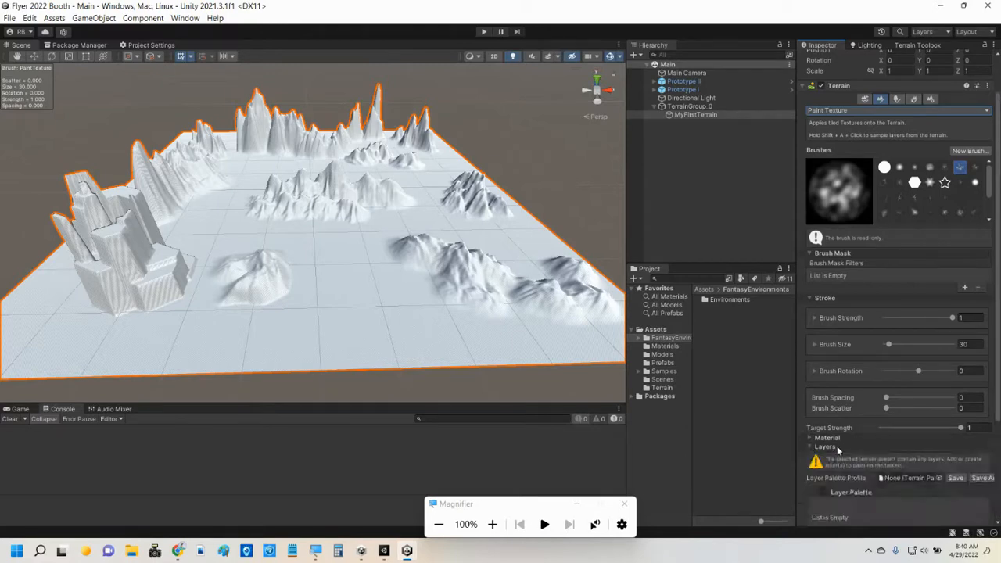
pyautogui.scroll(-2, 843, 452)
pyautogui.scroll(-3, 840, 437)
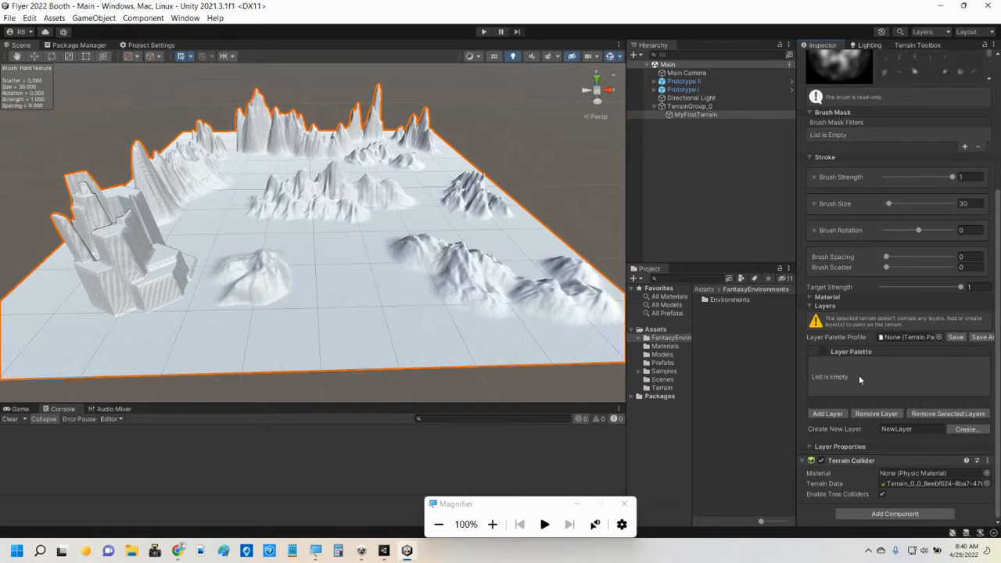
# Add the existing rock terrain layer to MyFirstTerrain's layer palette.
pyautogui.click(829, 414)
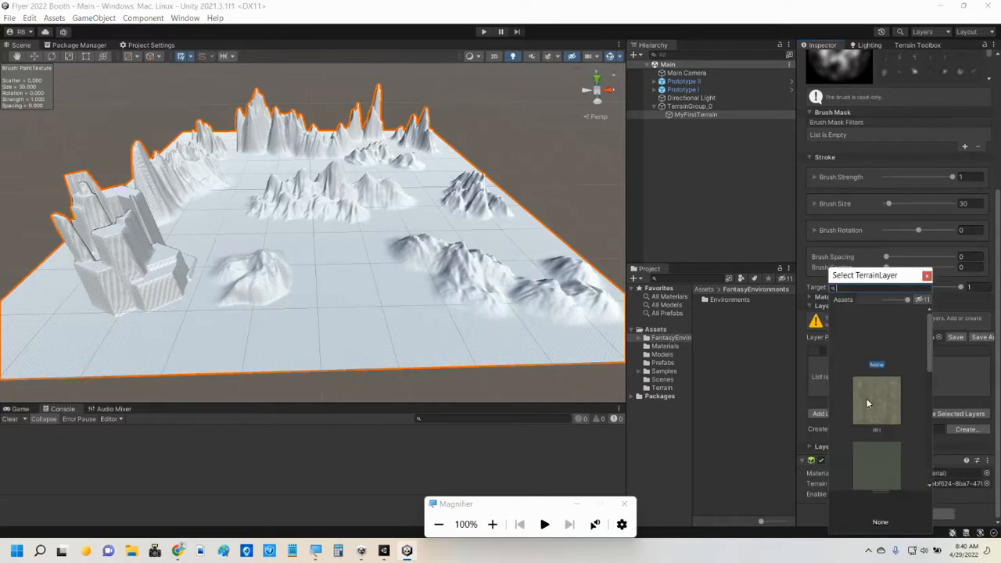
pyautogui.scroll(-3, 912, 386)
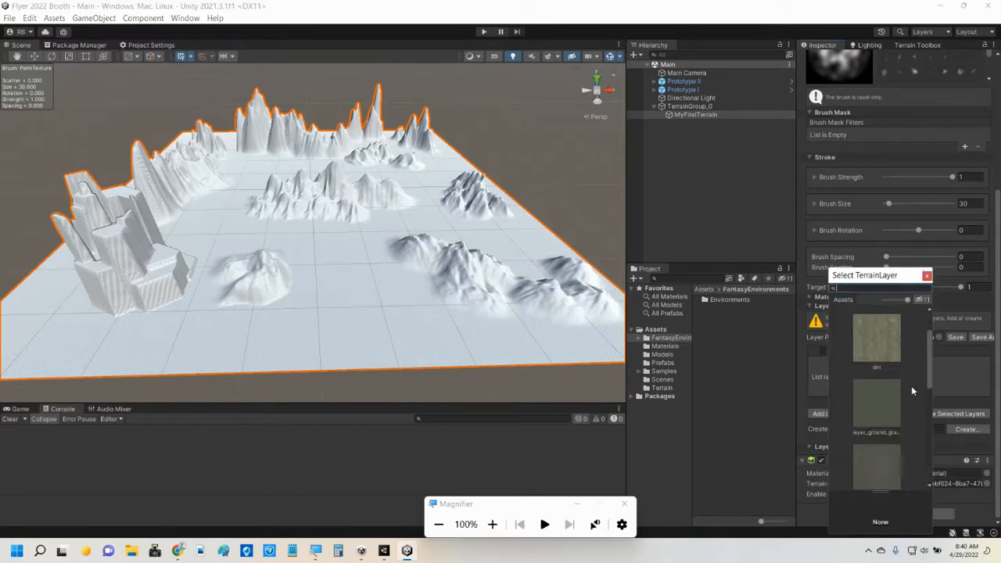
pyautogui.scroll(-1, 912, 386)
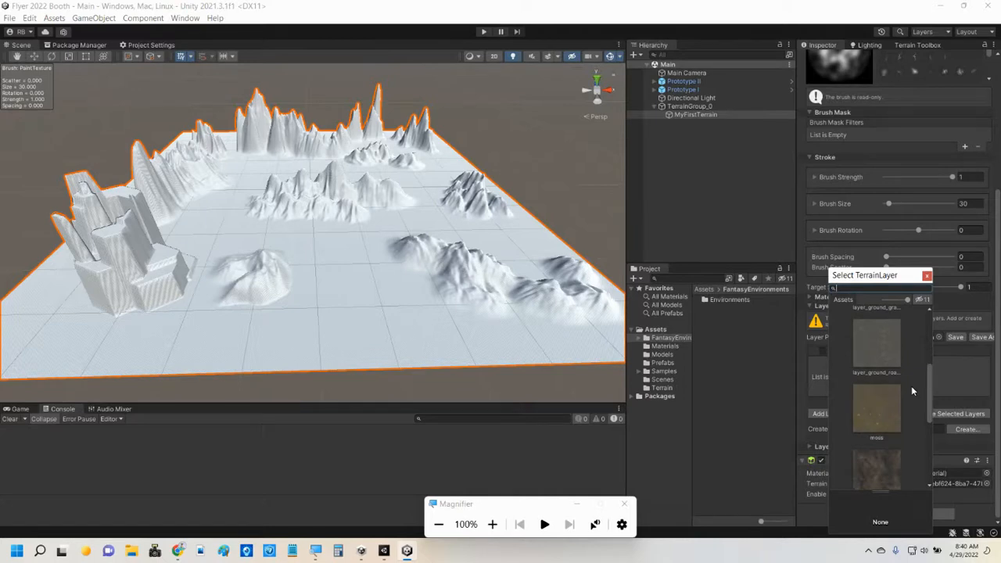
pyautogui.scroll(-1, 901, 395)
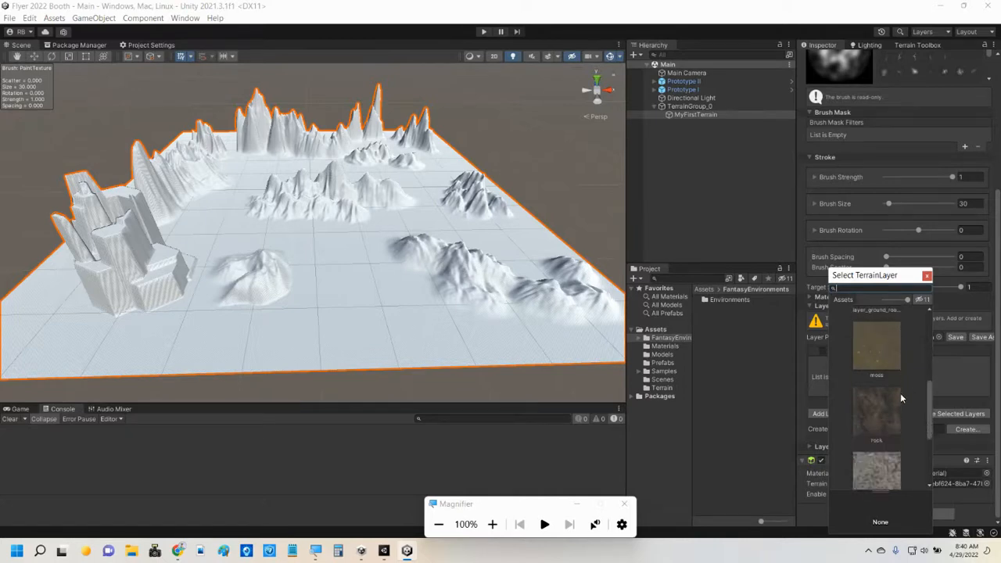
pyautogui.click(875, 412)
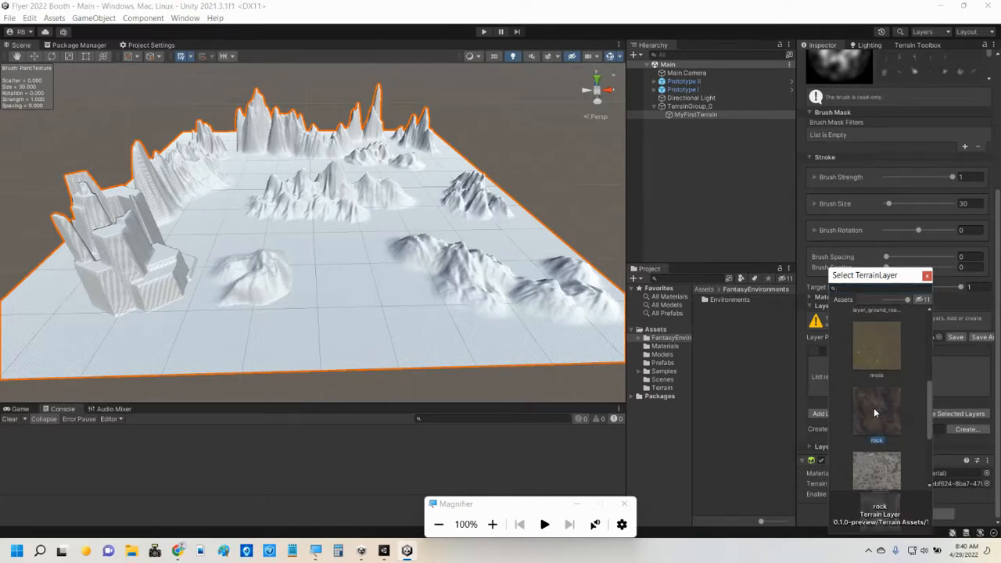
pyautogui.doubleClick(877, 404)
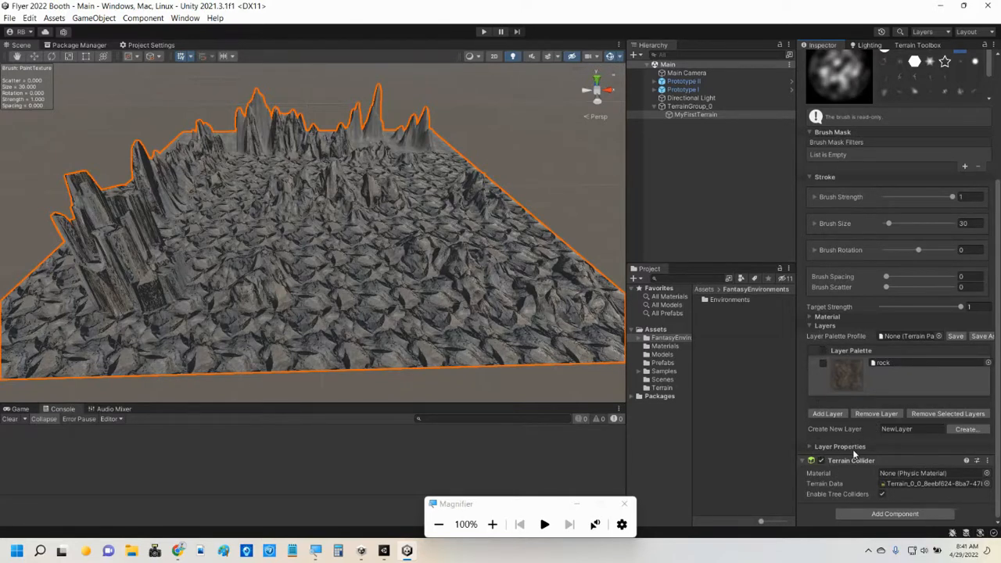
# Open the rock layer's properties and set its normal scale to 1.
pyautogui.click(810, 448)
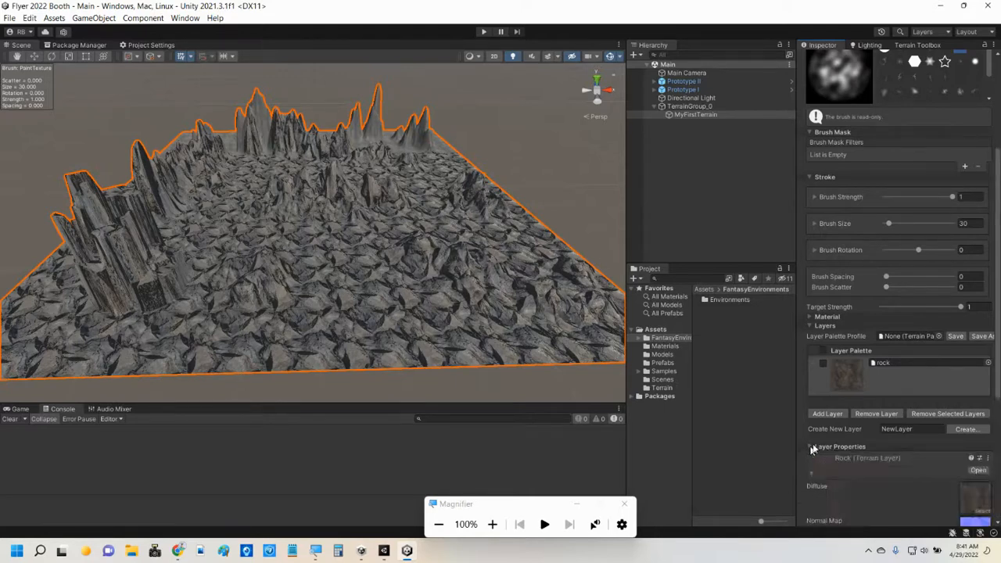
pyautogui.scroll(-5, 920, 392)
pyautogui.scroll(-3, 917, 368)
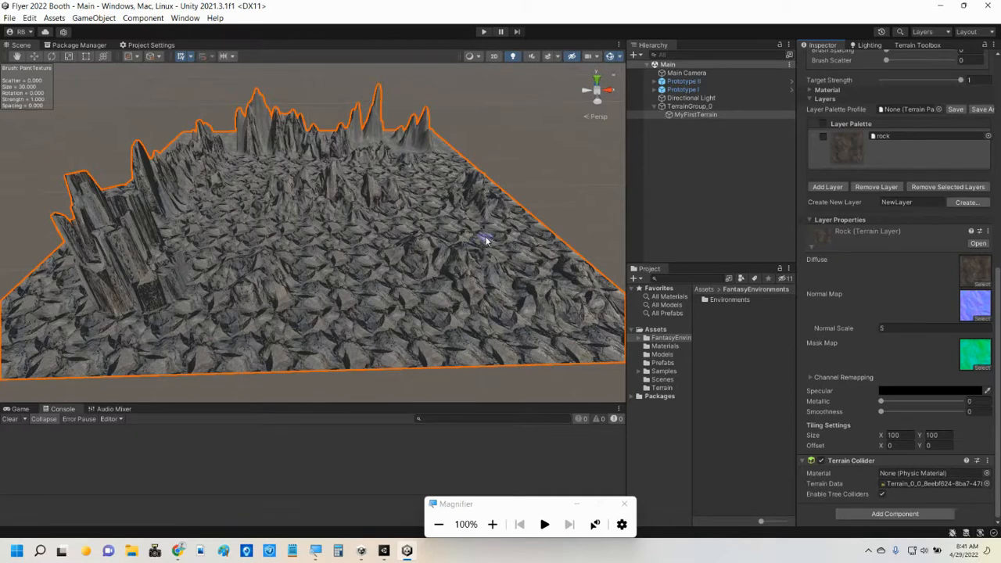
pyautogui.click(891, 329)
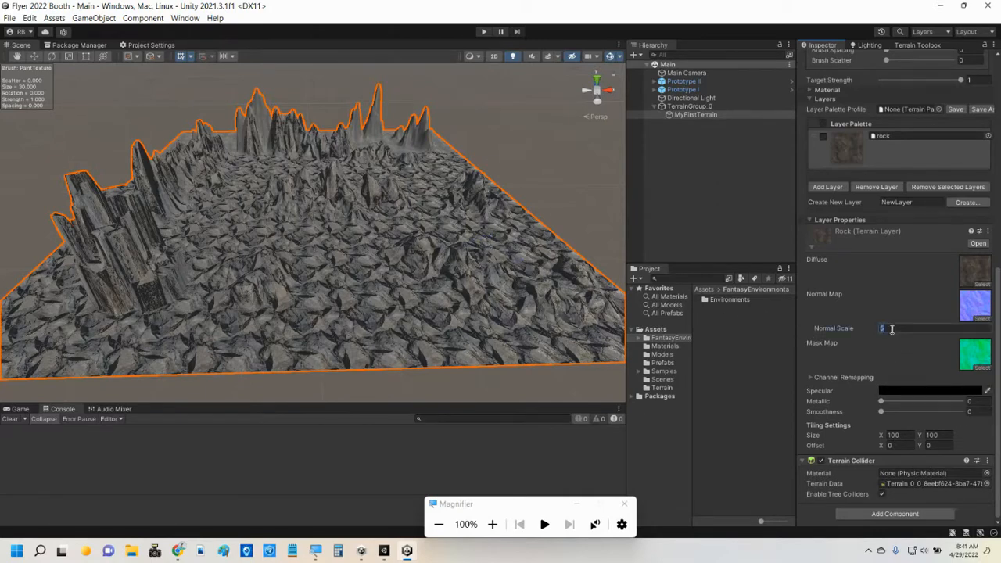
pyautogui.write('1')
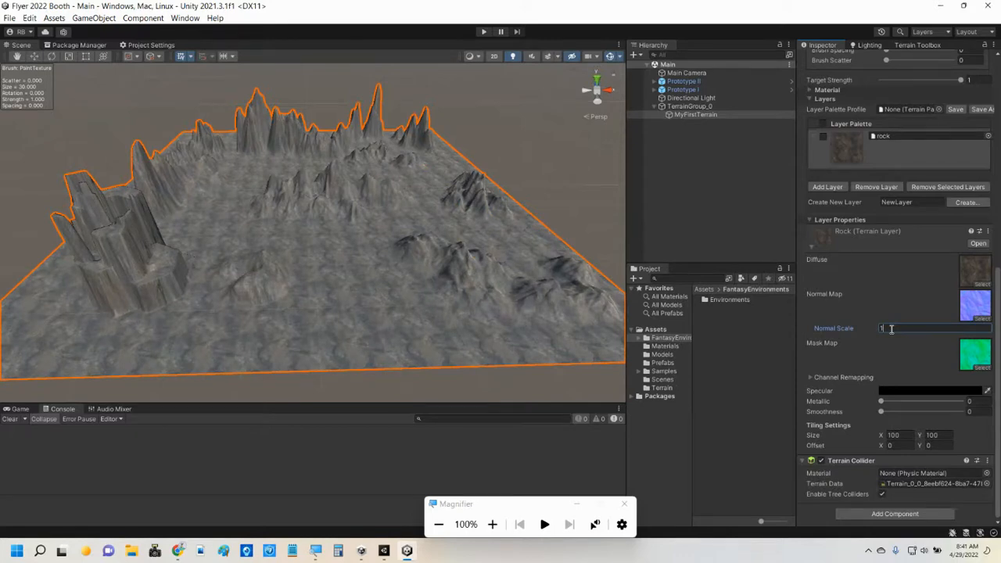
# Set the rock layer's tiling size to 20 in both X and Y.
pyautogui.click(906, 437)
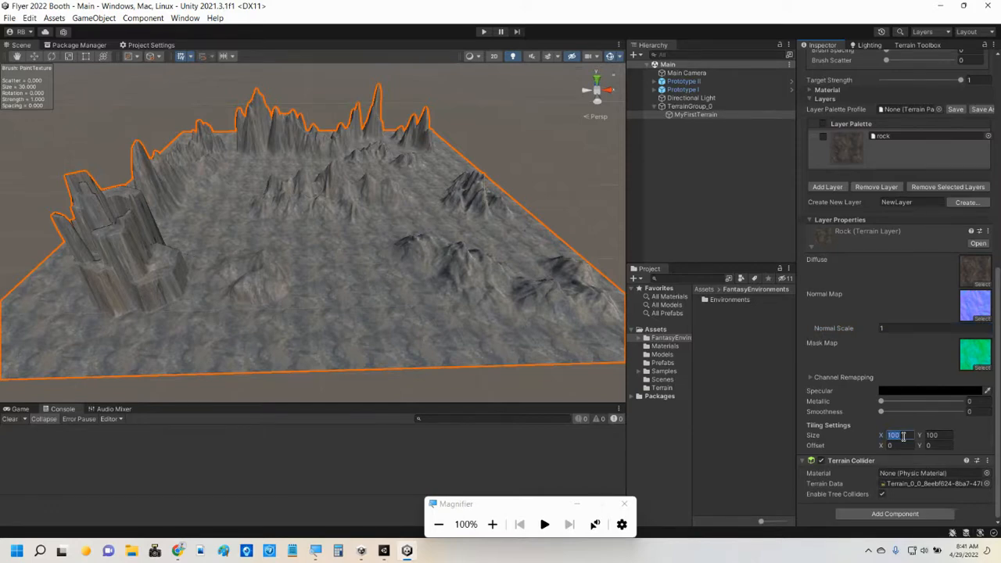
pyautogui.write('20')
pyautogui.press('Tab')
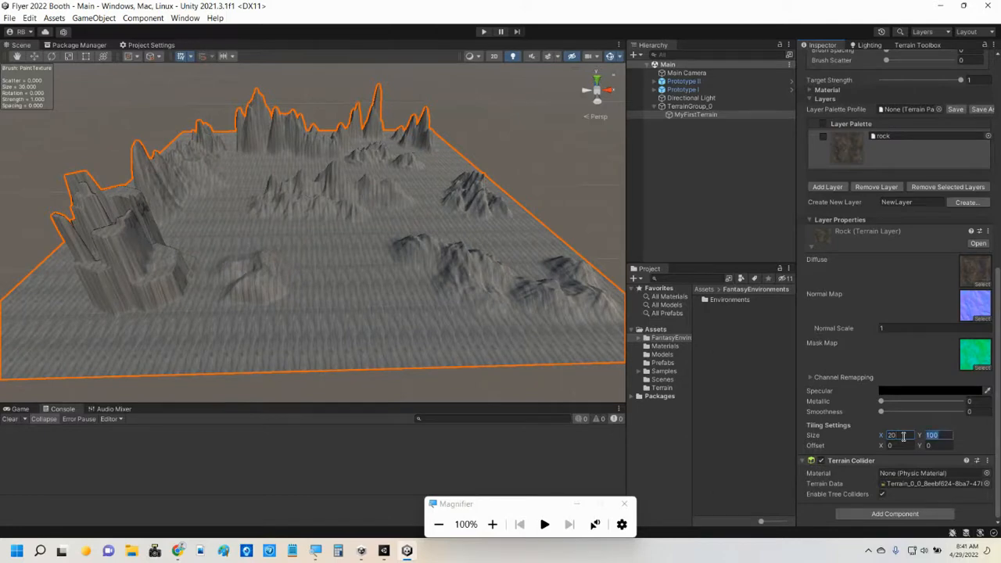
pyautogui.write('20')
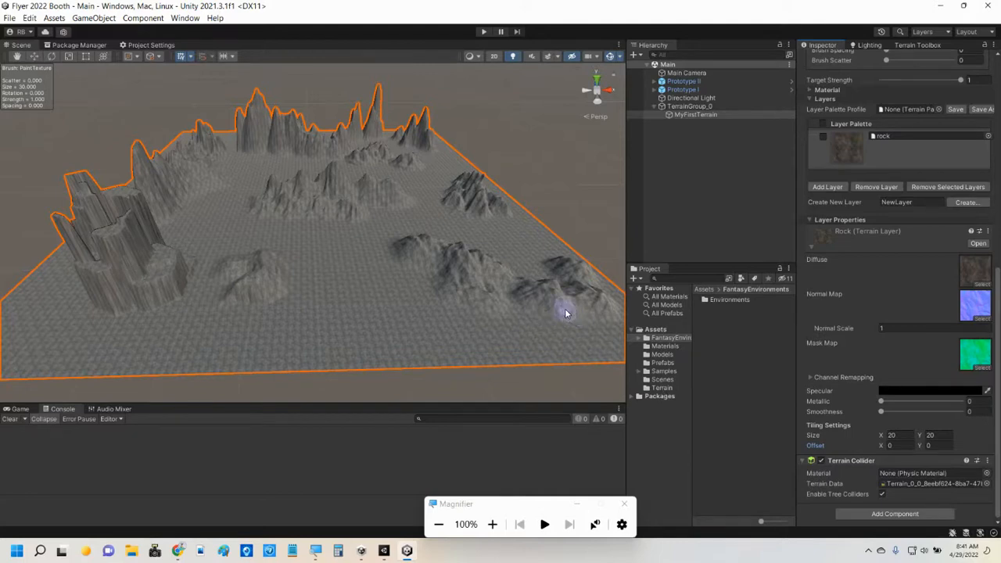
# Examine the rock texture's tiling up close on the mountains and the ground.
pyautogui.scroll(4, 362, 215)
pyautogui.scroll(4, 363, 214)
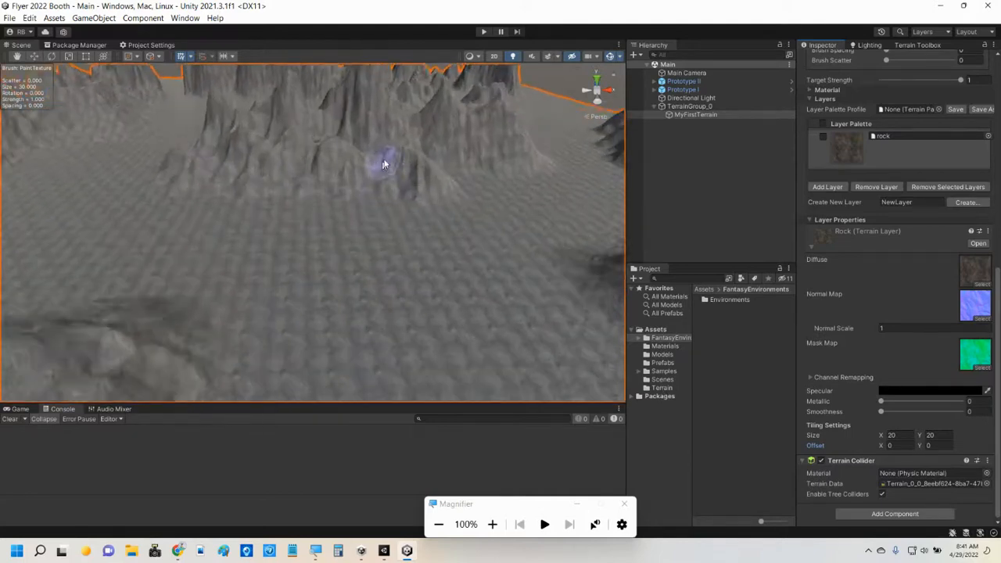
pyautogui.moveTo(396, 157); pyautogui.dragTo(342, 261, button='middle')
pyautogui.scroll(3, 343, 268)
pyautogui.scroll(5, 341, 271)
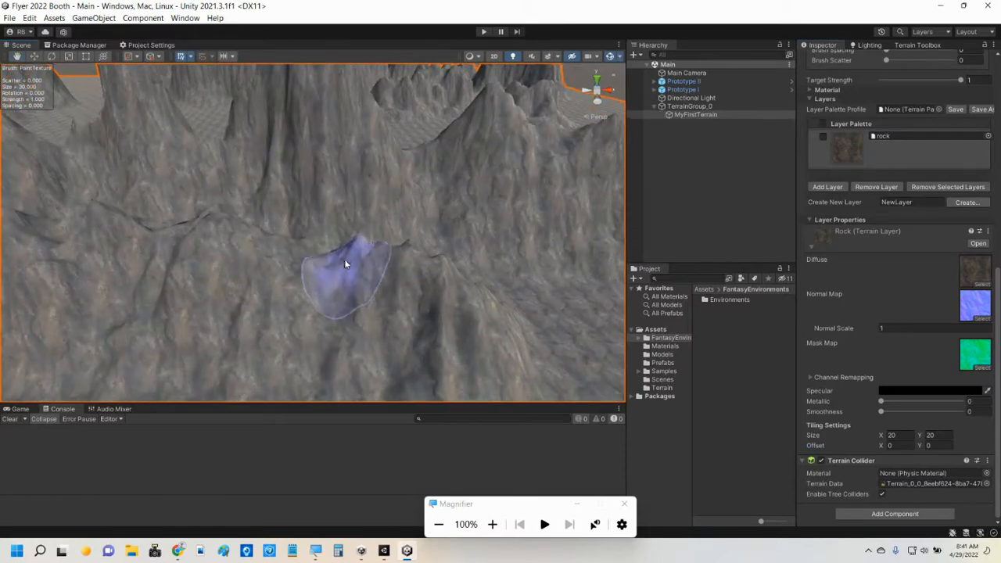
pyautogui.moveTo(345, 264)
pyautogui.mouseDown(button='middle')
pyautogui.moveTo(353, 230)
pyautogui.moveTo(369, 241)
pyautogui.moveTo(354, 263)
pyautogui.moveTo(292, 277)
pyautogui.moveTo(398, 321)
pyautogui.moveTo(454, 313)
pyautogui.moveTo(455, 305)
pyautogui.moveTo(407, 284)
pyautogui.moveTo(420, 274)
pyautogui.moveTo(402, 280)
pyautogui.moveTo(402, 230)
pyautogui.mouseUp(button='middle')
pyautogui.scroll(-4, 419, 274)
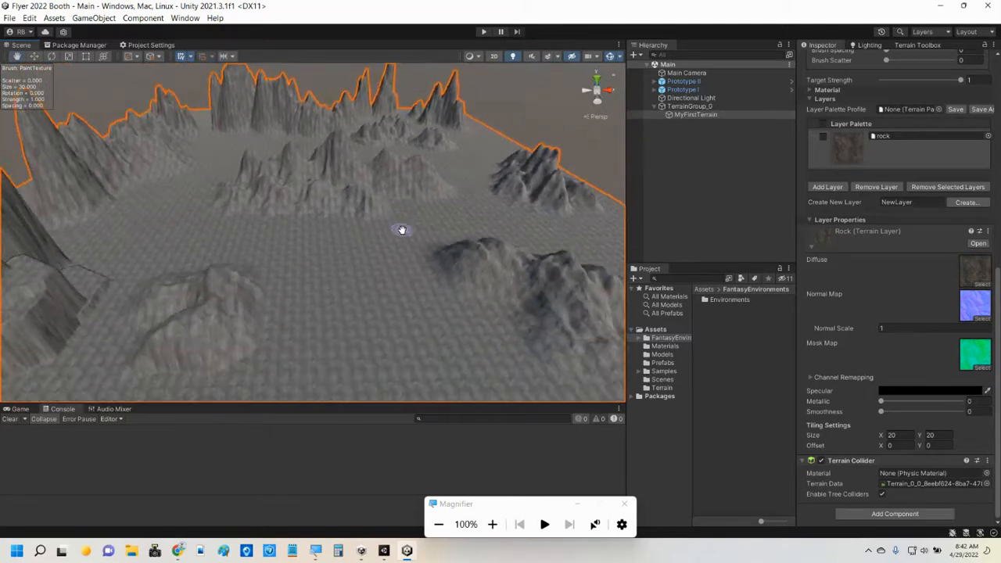
# Switch the scene to a top view and frame the whole terrain.
pyautogui.click(597, 78)
pyautogui.scroll(-5, 463, 231)
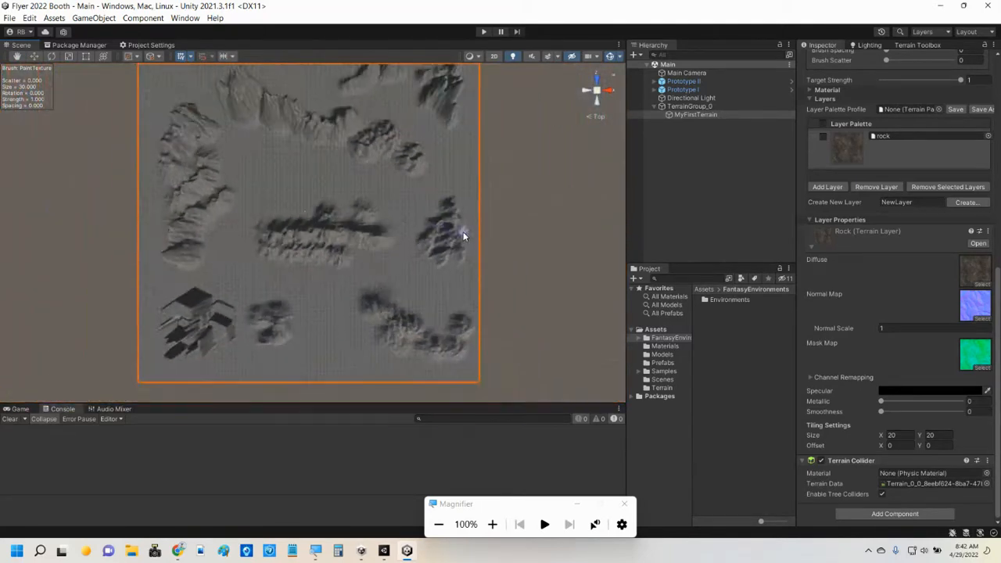
pyautogui.moveTo(420, 223); pyautogui.dragTo(467, 239, button='middle')
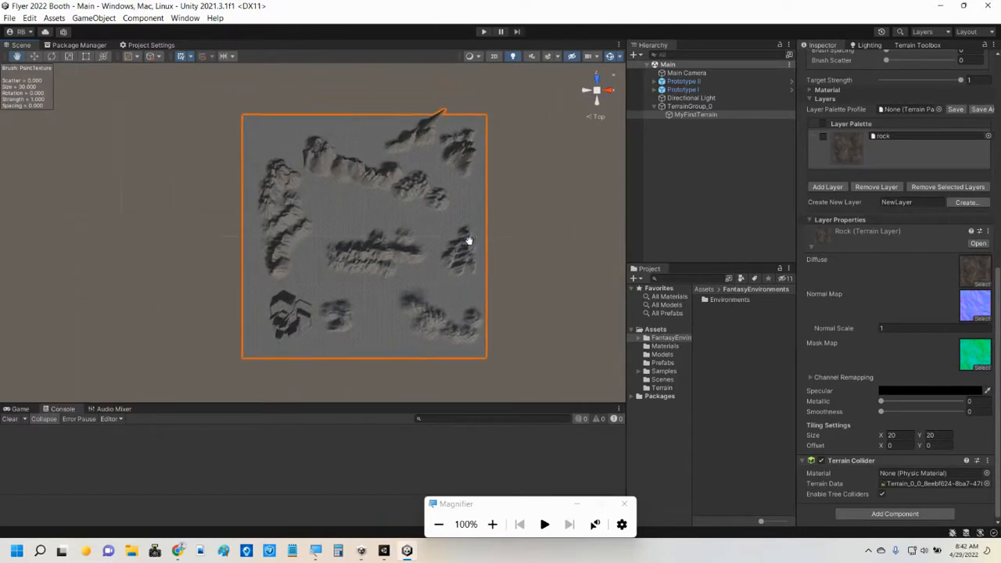
pyautogui.scroll(2, 475, 242)
pyautogui.scroll(2, 469, 241)
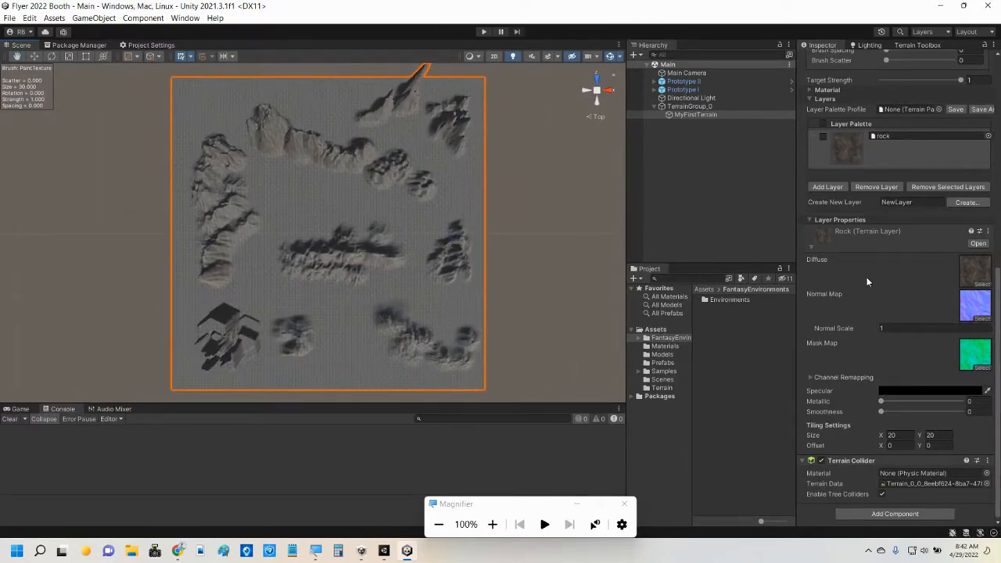
# Add the layer_ground_grass terrain layer to the palette, using the compact list of available layers.
pyautogui.click(809, 219)
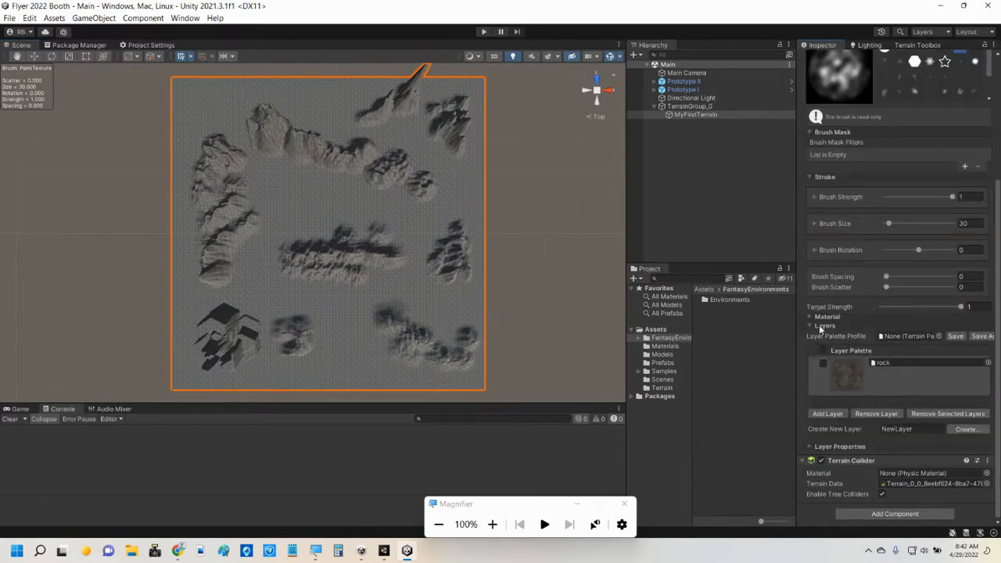
pyautogui.click(830, 413)
pyautogui.scroll(-1, 899, 398)
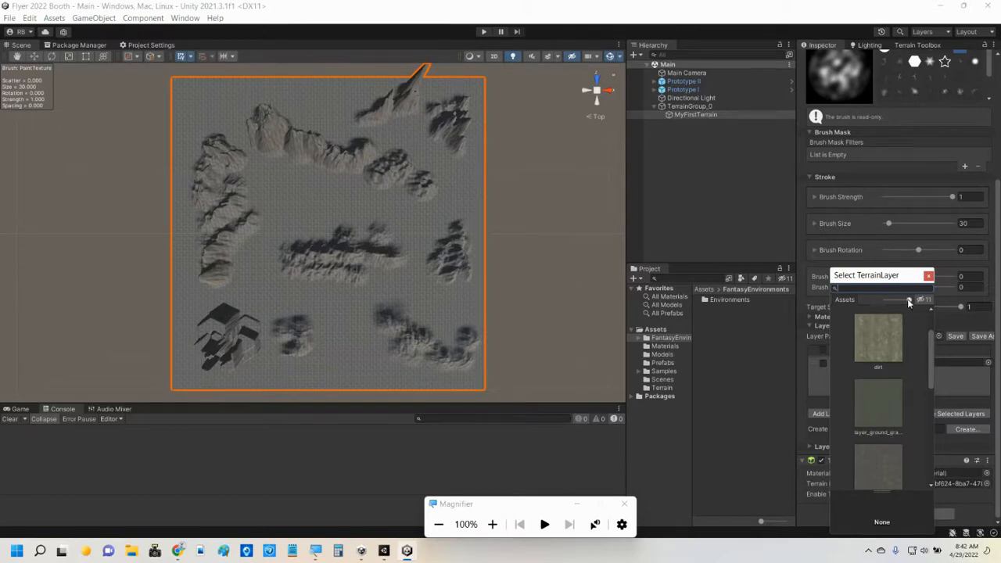
pyautogui.moveTo(909, 301); pyautogui.dragTo(875, 312)
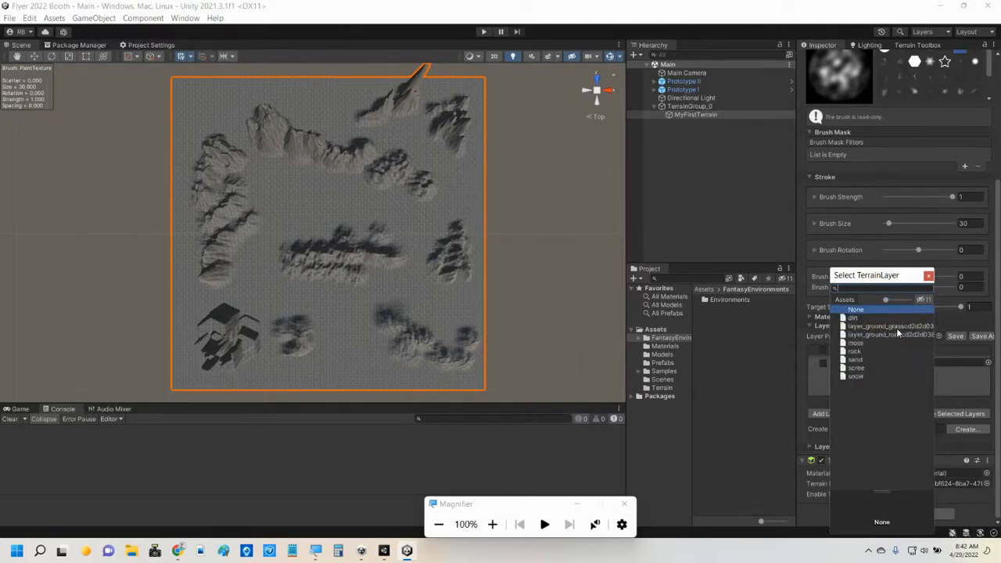
pyautogui.click(897, 326)
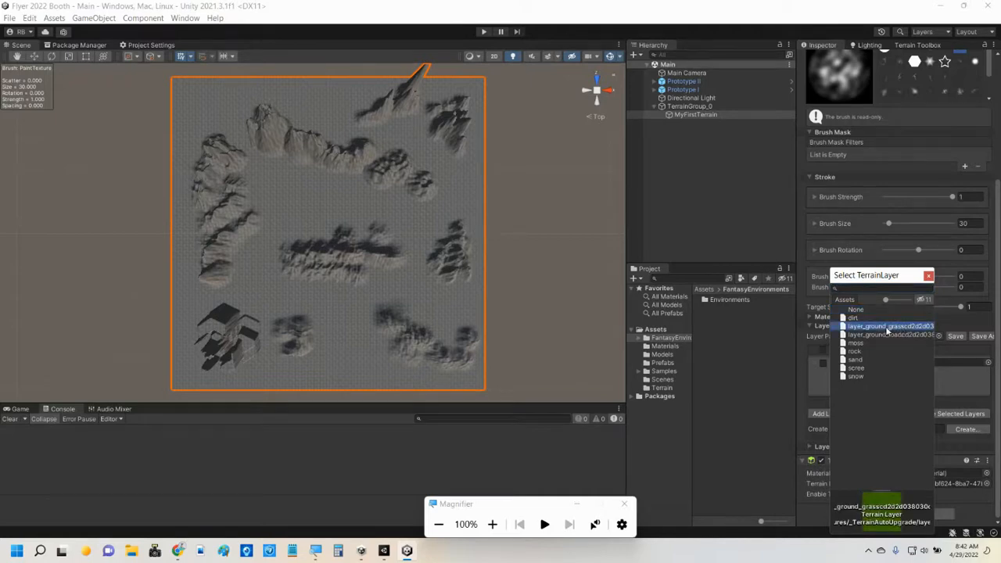
pyautogui.doubleClick(888, 327)
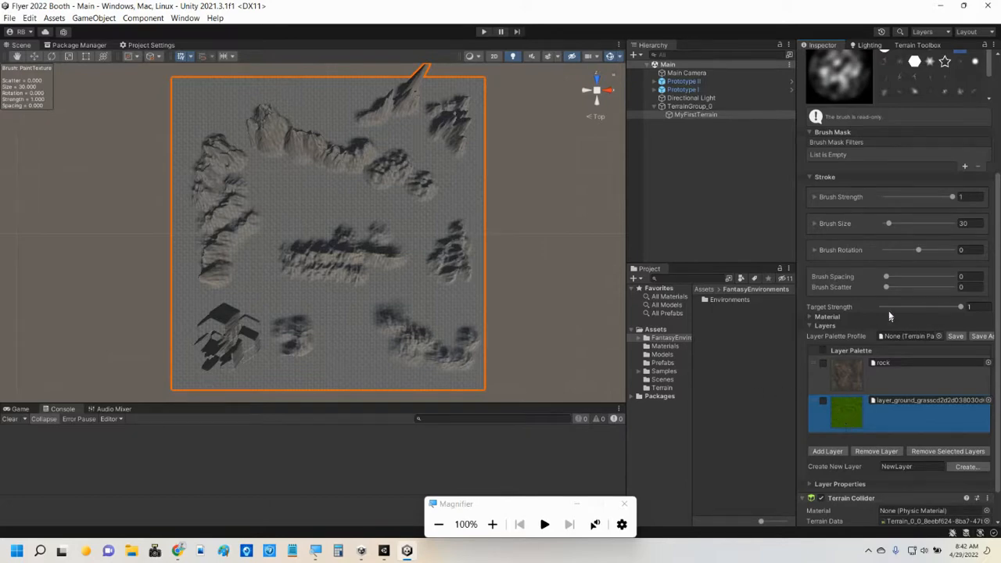
# Set the brush size to 100 and paint grass along the terrain's bottom edge and around the blocky mountain's outer side.
pyautogui.click(969, 224)
pyautogui.write('103')
pyautogui.press('Return')
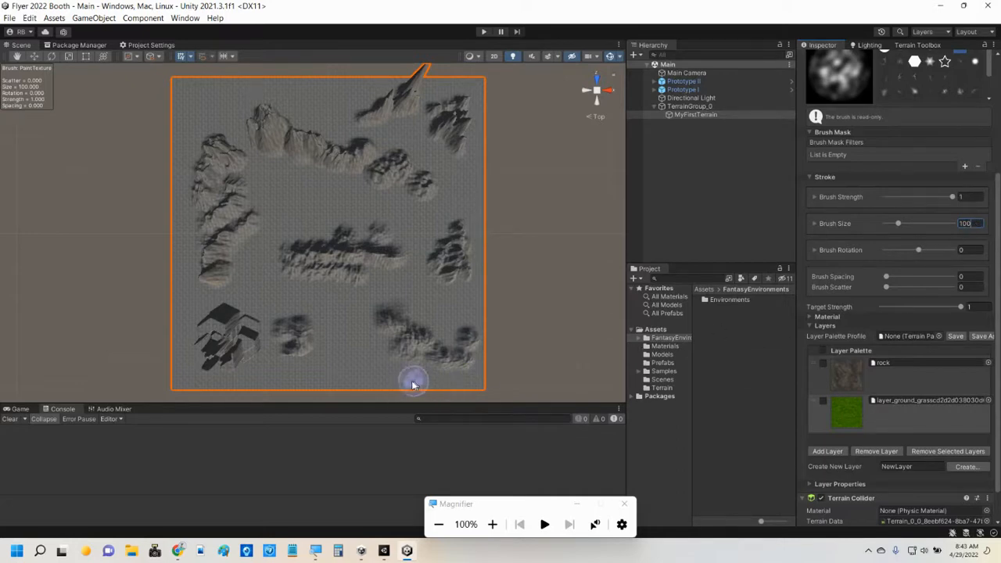
pyautogui.moveTo(400, 383); pyautogui.dragTo(473, 384)
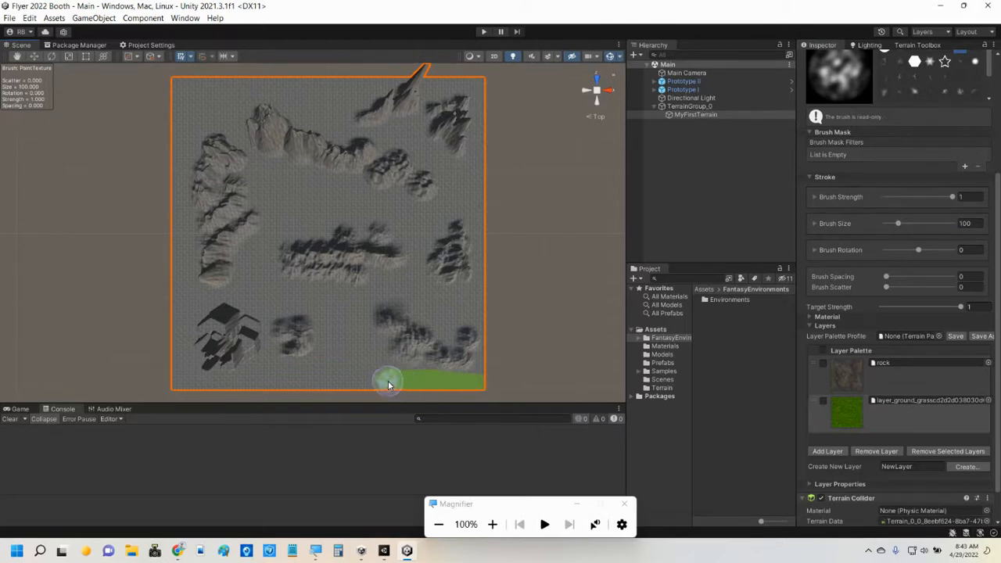
pyautogui.moveTo(388, 381)
pyautogui.mouseDown()
pyautogui.moveTo(202, 392)
pyautogui.moveTo(174, 380)
pyautogui.moveTo(183, 297)
pyautogui.moveTo(175, 313)
pyautogui.moveTo(227, 337)
pyautogui.mouseUp()
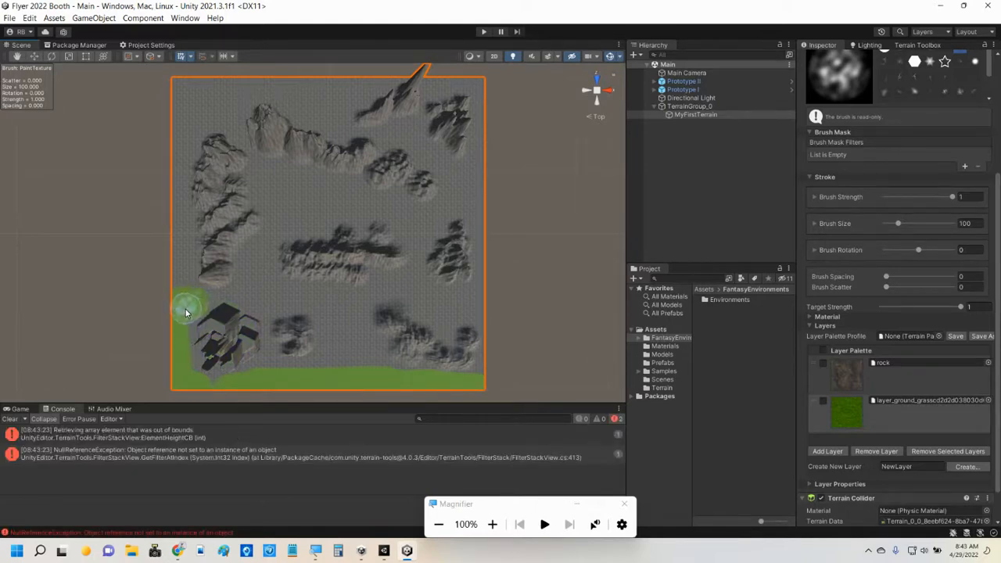
pyautogui.scroll(2, 884, 164)
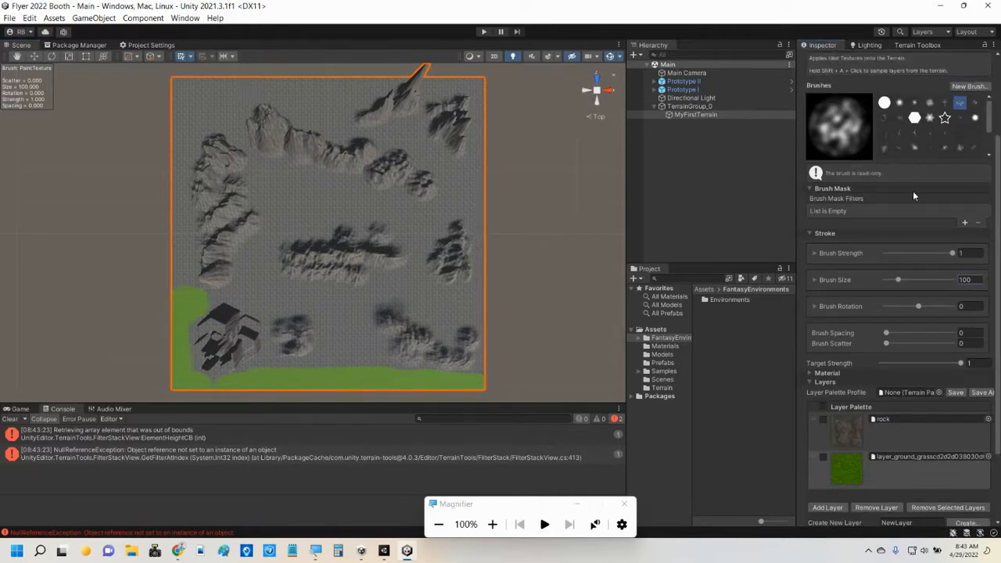
# Choose the solid round brush and paint grass through the central valley between the mountain ranges, out to the terrain's right edge.
pyautogui.click(884, 103)
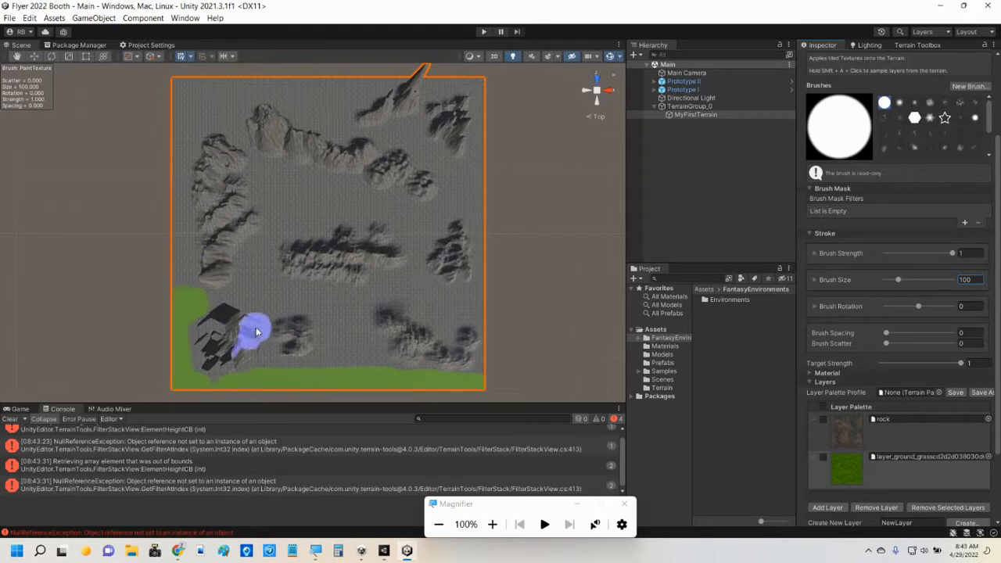
pyautogui.moveTo(248, 296)
pyautogui.mouseDown()
pyautogui.moveTo(250, 262)
pyautogui.moveTo(304, 212)
pyautogui.moveTo(280, 219)
pyautogui.moveTo(263, 168)
pyautogui.moveTo(272, 179)
pyautogui.mouseUp()
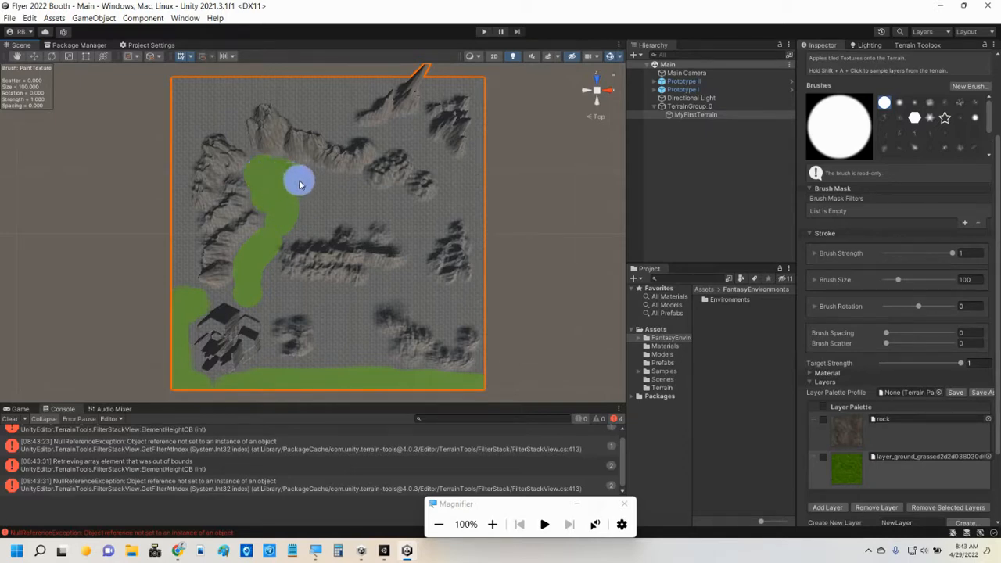
pyautogui.moveTo(312, 187)
pyautogui.mouseDown()
pyautogui.moveTo(340, 192)
pyautogui.moveTo(303, 227)
pyautogui.mouseUp()
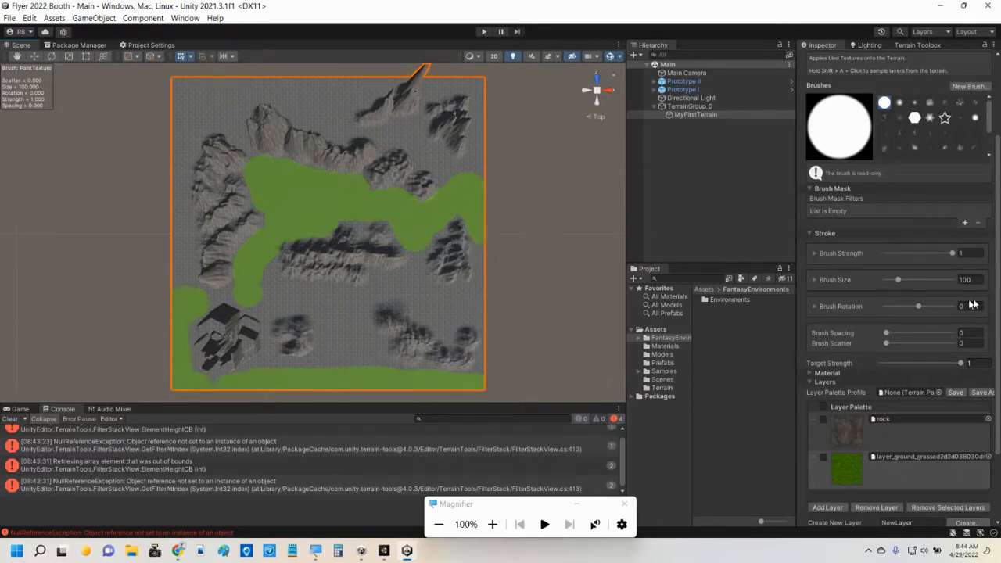
# Set the brush size to 50 and paint grass along the narrow strip between the right-hand mountain and the terrain's edge.
pyautogui.moveTo(898, 282); pyautogui.dragTo(895, 282)
pyautogui.click(970, 280)
pyautogui.write('50')
pyautogui.moveTo(481, 244); pyautogui.dragTo(480, 255)
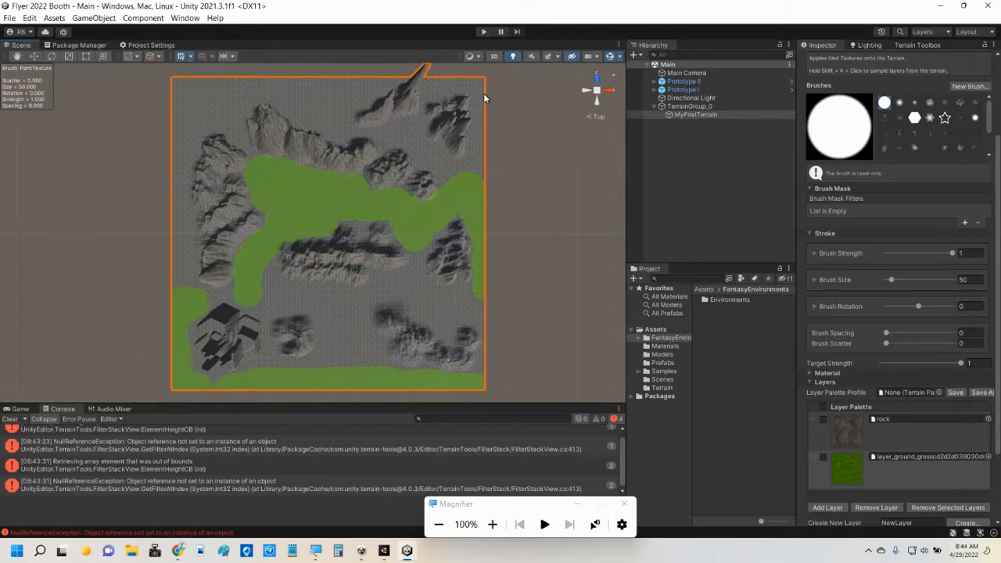
# Paint grass around the two mountains in the terrain's upper-right corner and over the ground behind the long upper range.
pyautogui.moveTo(480, 111); pyautogui.dragTo(476, 158)
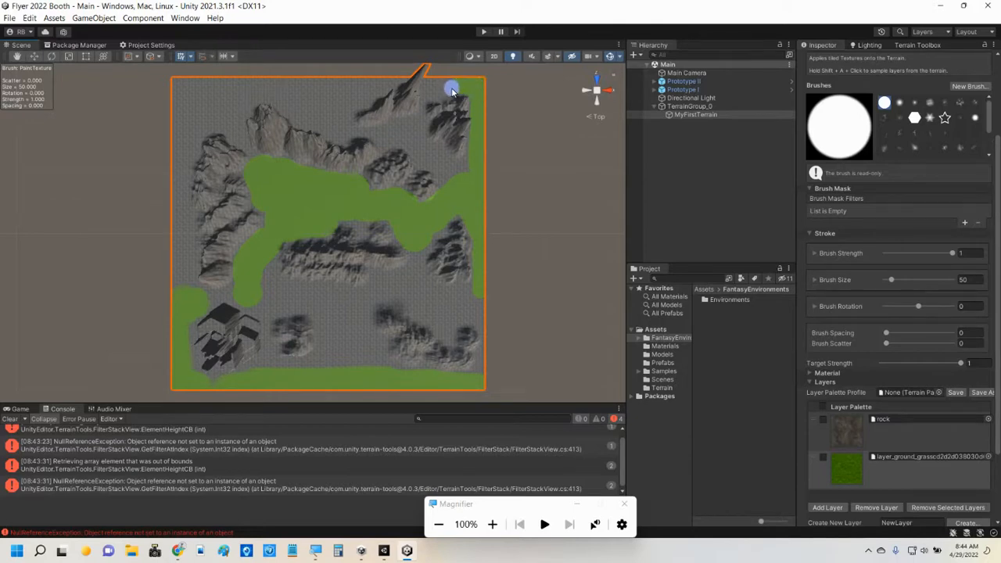
pyautogui.moveTo(451, 92); pyautogui.dragTo(430, 84)
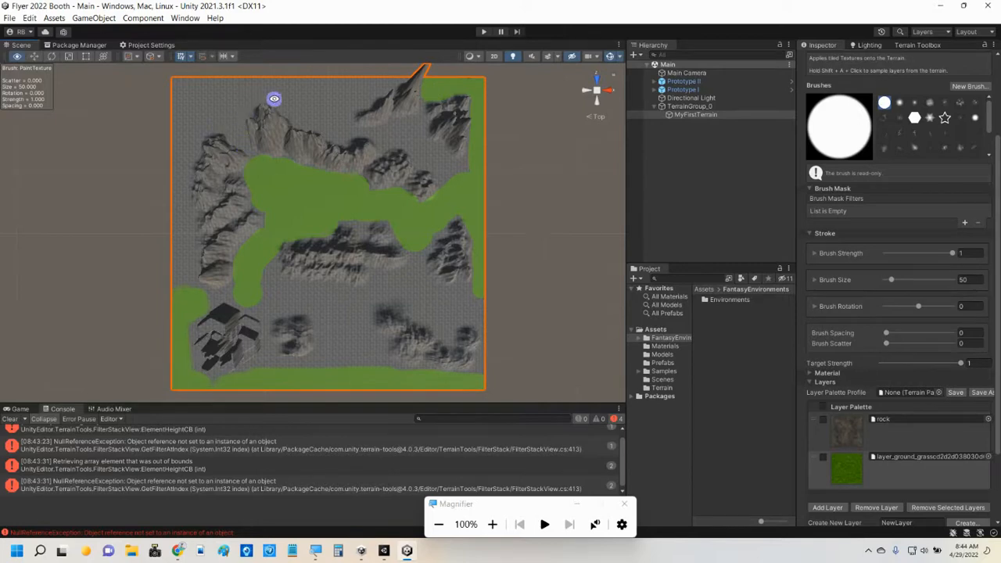
pyautogui.keyDown('alt'); pyautogui.moveTo(269, 98); pyautogui.dragTo(462, 264); pyautogui.keyUp('alt')
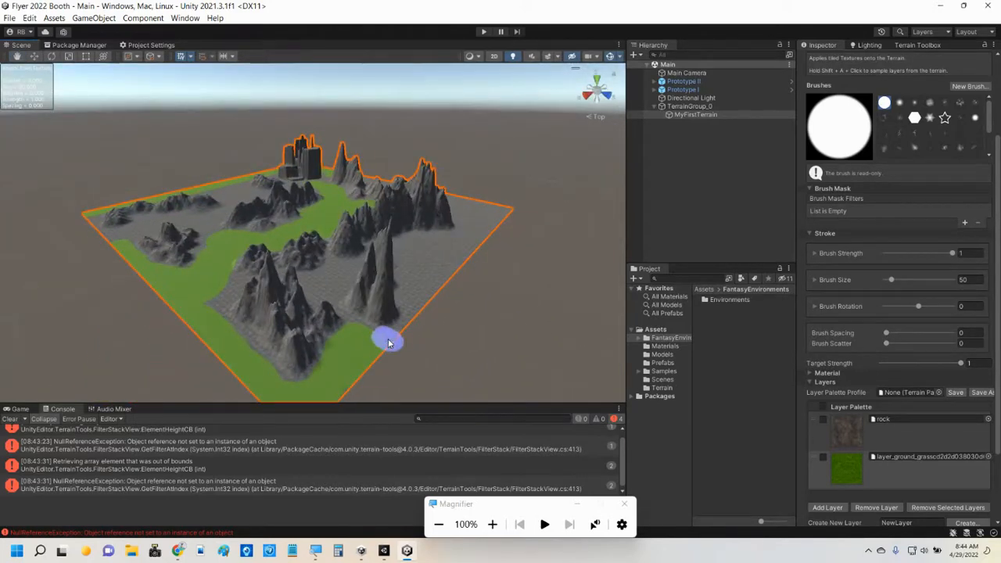
pyautogui.moveTo(408, 326)
pyautogui.mouseDown()
pyautogui.moveTo(429, 282)
pyautogui.moveTo(508, 212)
pyautogui.moveTo(472, 232)
pyautogui.mouseUp()
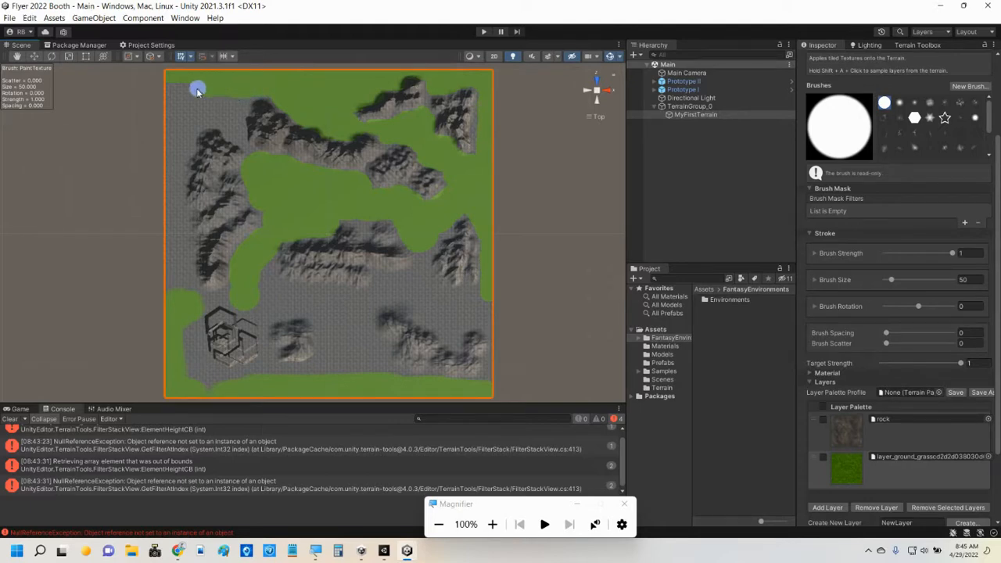
# Set the brush size to 100 and paint grass along the terrain's left edge and across the open ground between the lower mountains.
pyautogui.click(967, 280)
pyautogui.write('100')
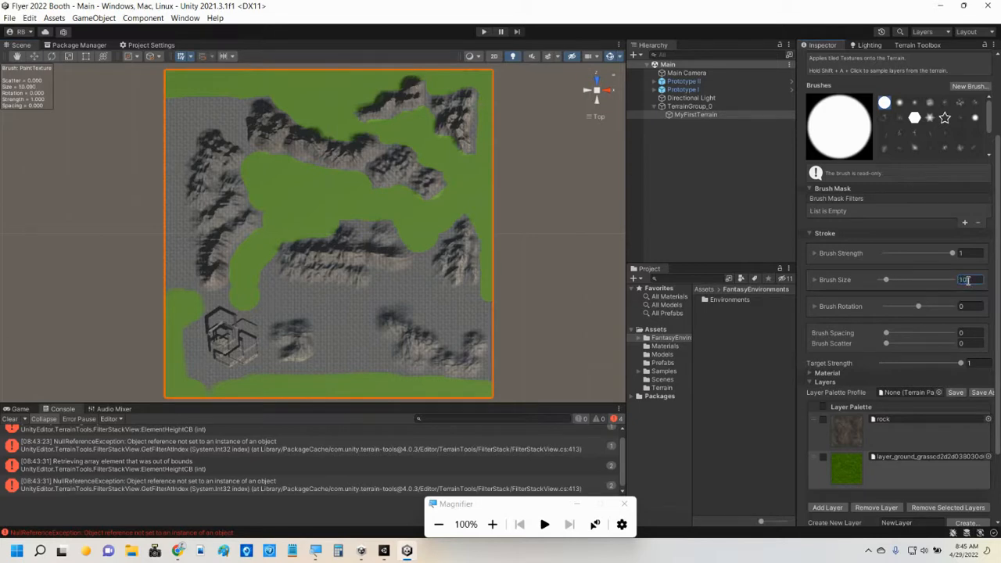
pyautogui.moveTo(176, 106); pyautogui.dragTo(215, 108)
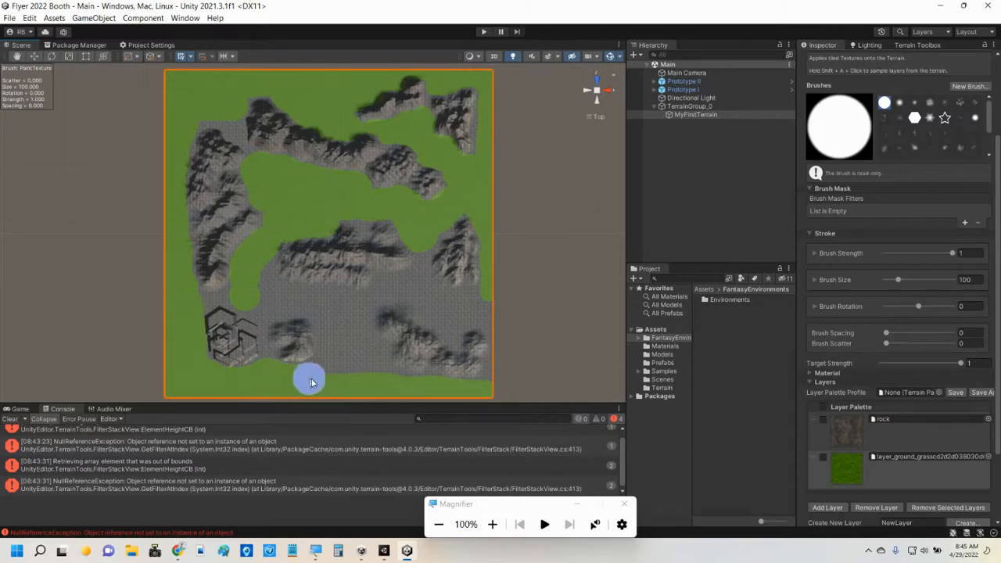
pyautogui.moveTo(347, 373)
pyautogui.mouseDown()
pyautogui.moveTo(377, 373)
pyautogui.moveTo(378, 353)
pyautogui.moveTo(328, 349)
pyautogui.moveTo(323, 321)
pyautogui.moveTo(359, 349)
pyautogui.mouseUp()
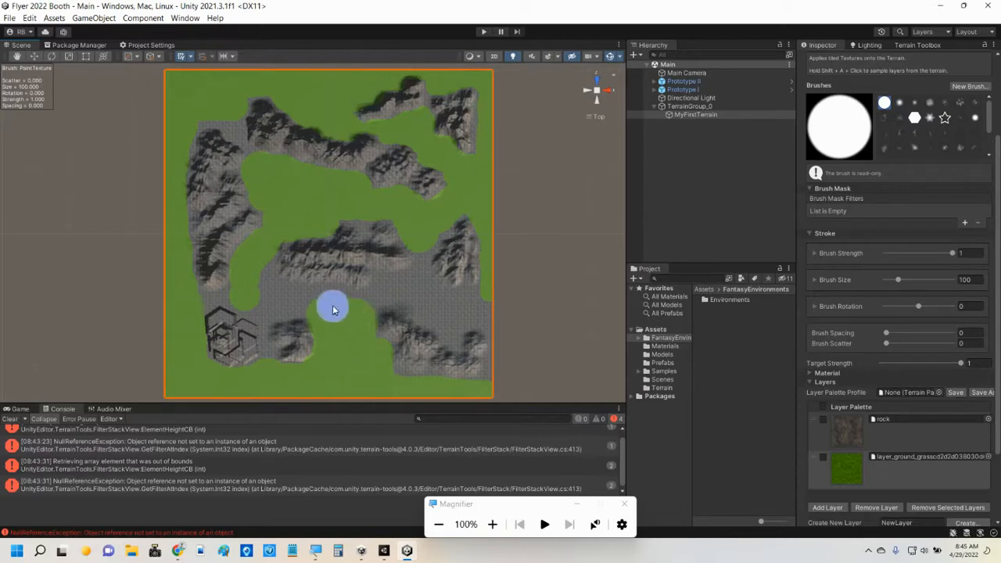
pyautogui.moveTo(332, 309)
pyautogui.mouseDown()
pyautogui.moveTo(273, 287)
pyautogui.moveTo(250, 305)
pyautogui.moveTo(279, 306)
pyautogui.moveTo(243, 294)
pyautogui.mouseUp()
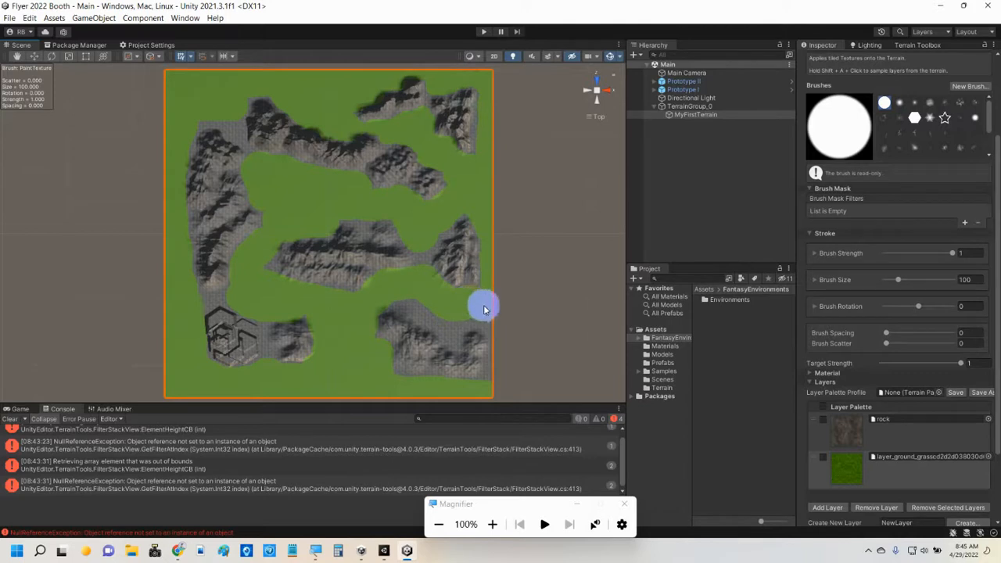
pyautogui.moveTo(388, 296); pyautogui.dragTo(418, 298)
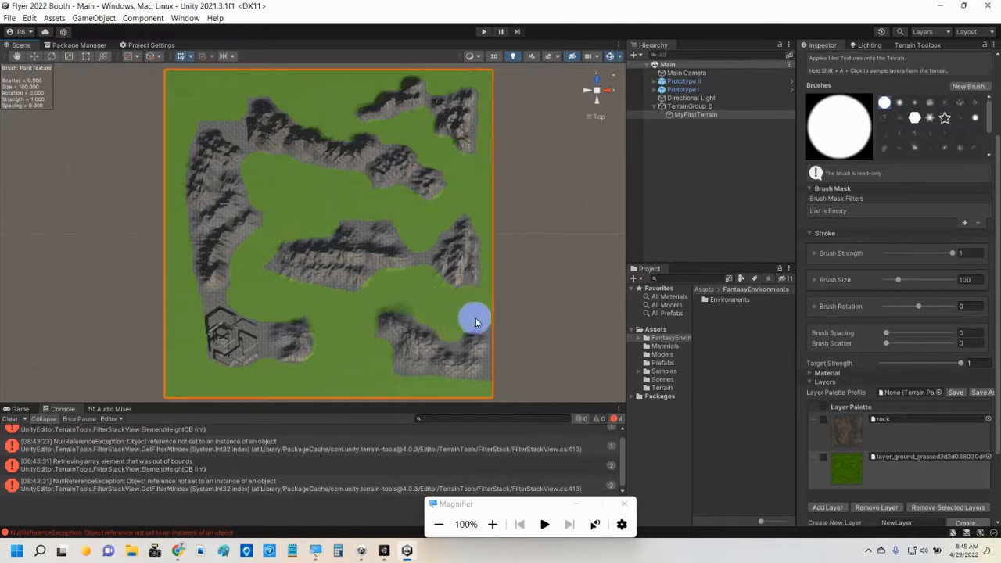
# Set the brush size to 30 and fill the remaining narrow gaps between the mountains and around the blocky mountain with grass.
pyautogui.click(967, 280)
pyautogui.write('30')
pyautogui.moveTo(488, 335); pyautogui.dragTo(489, 346)
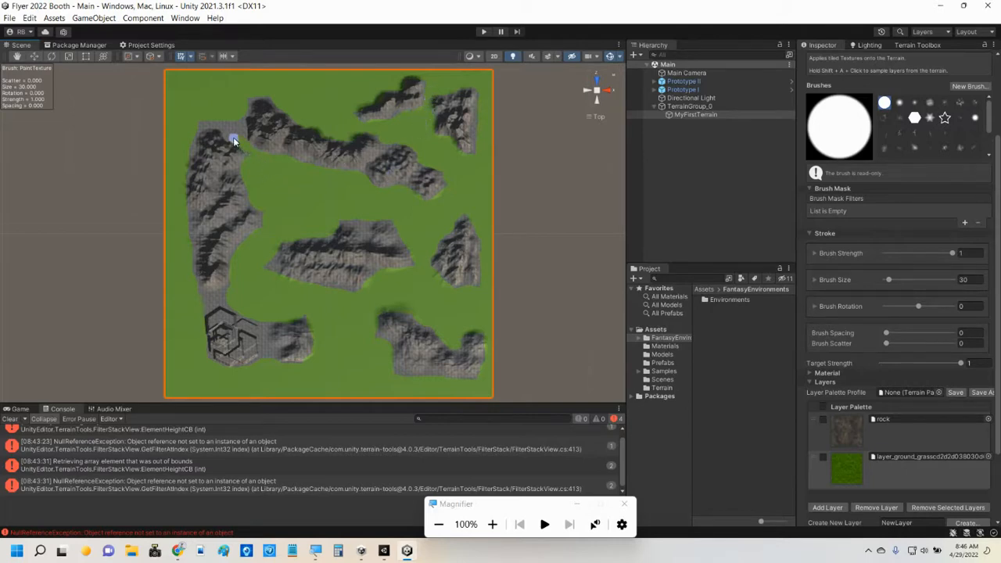
pyautogui.moveTo(224, 128)
pyautogui.mouseDown()
pyautogui.moveTo(196, 134)
pyautogui.moveTo(235, 112)
pyautogui.mouseUp()
pyautogui.moveTo(214, 307); pyautogui.dragTo(261, 319)
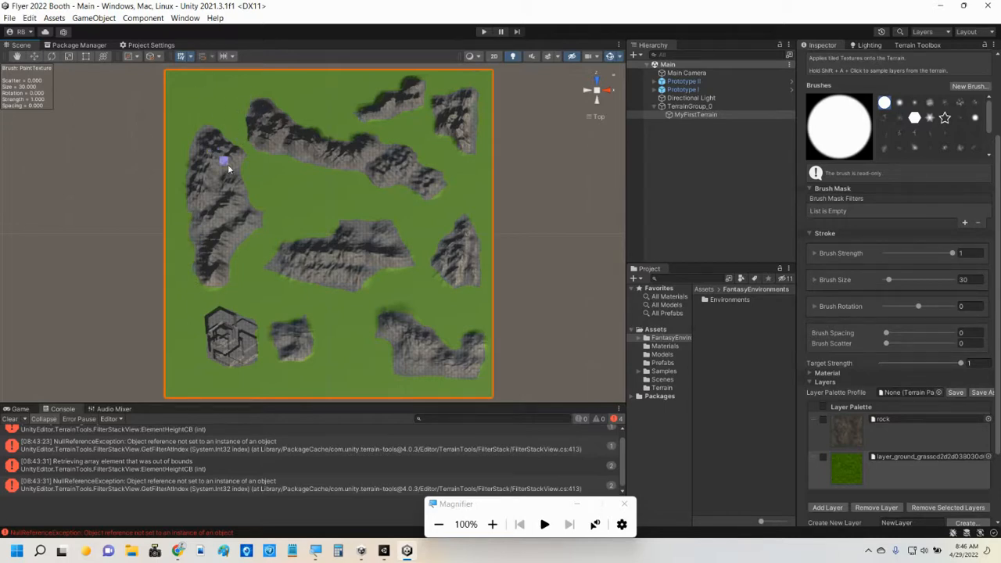
# Select the rock layer, set the brush size to 15, and inspect the mountain bases at an angle.
pyautogui.keyDown('alt'); pyautogui.moveTo(349, 288); pyautogui.dragTo(481, 205); pyautogui.keyUp('alt')
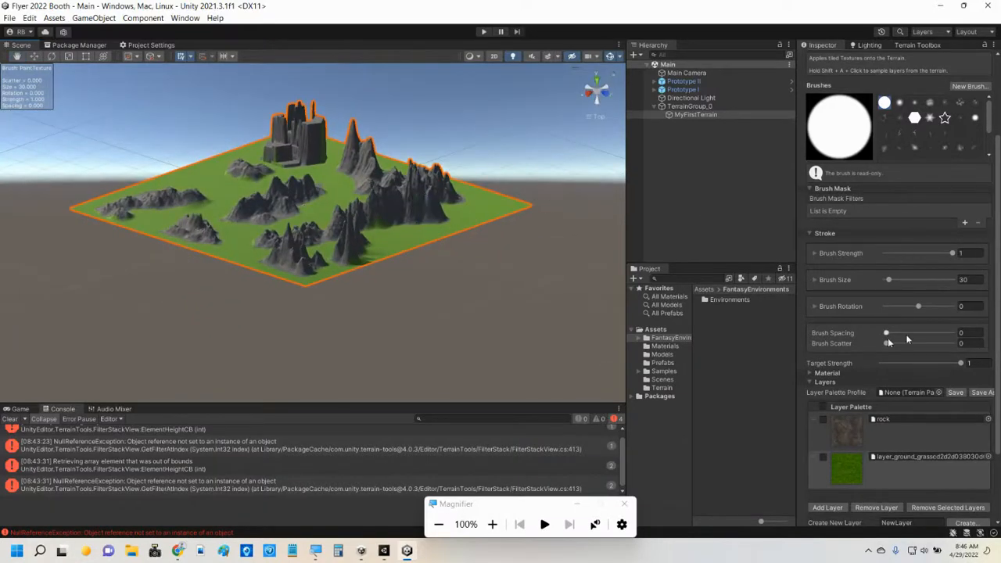
pyautogui.click(851, 435)
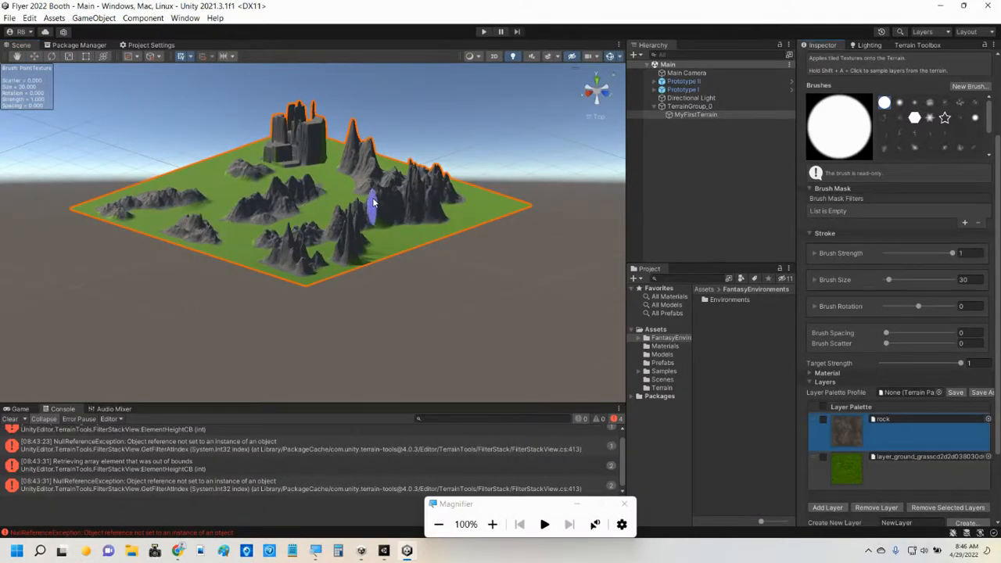
pyautogui.click(968, 281)
pyautogui.write('15')
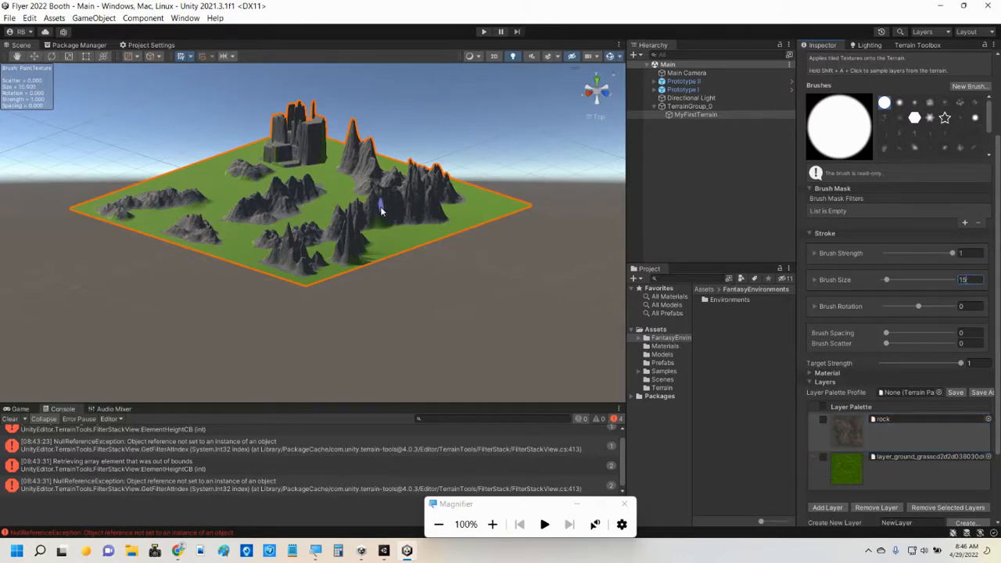
pyautogui.scroll(8, 381, 211)
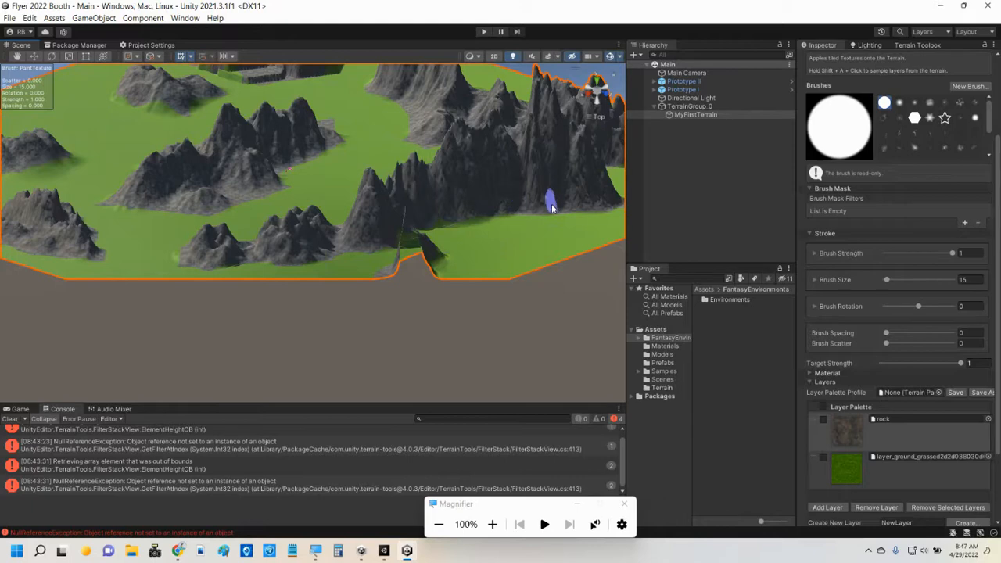
pyautogui.scroll(-3, 474, 243)
pyautogui.scroll(-3, 465, 248)
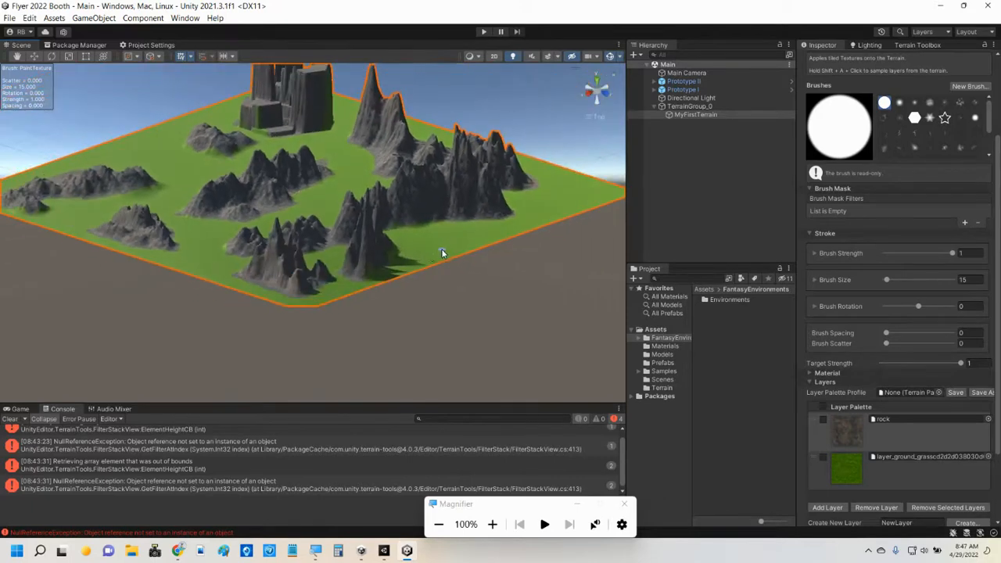
# Set the Main Camera's clipping planes to 0.1 near and 2000 far.
pyautogui.click(686, 73)
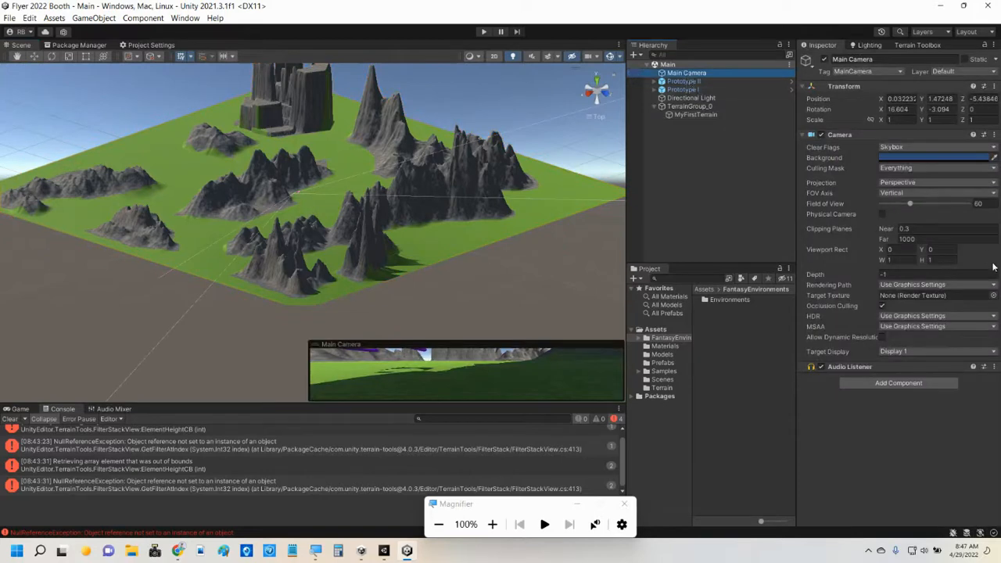
pyautogui.click(923, 239)
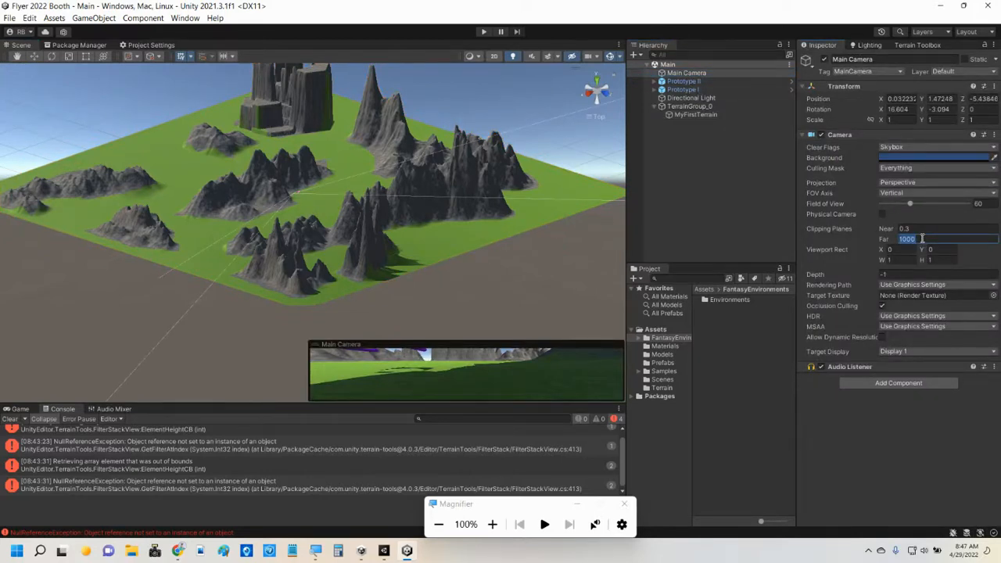
pyautogui.write('2000')
pyautogui.click(916, 229)
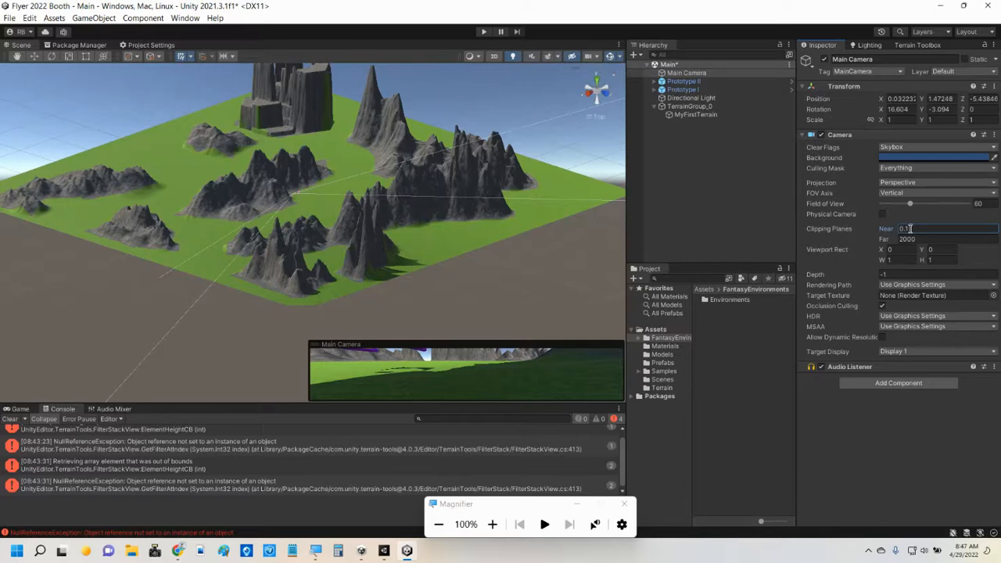
# Switch the scene to perspective view and examine the grass and rock coverage across the terrain from several angles.
pyautogui.scroll(1, 349, 149)
pyautogui.scroll(3, 330, 209)
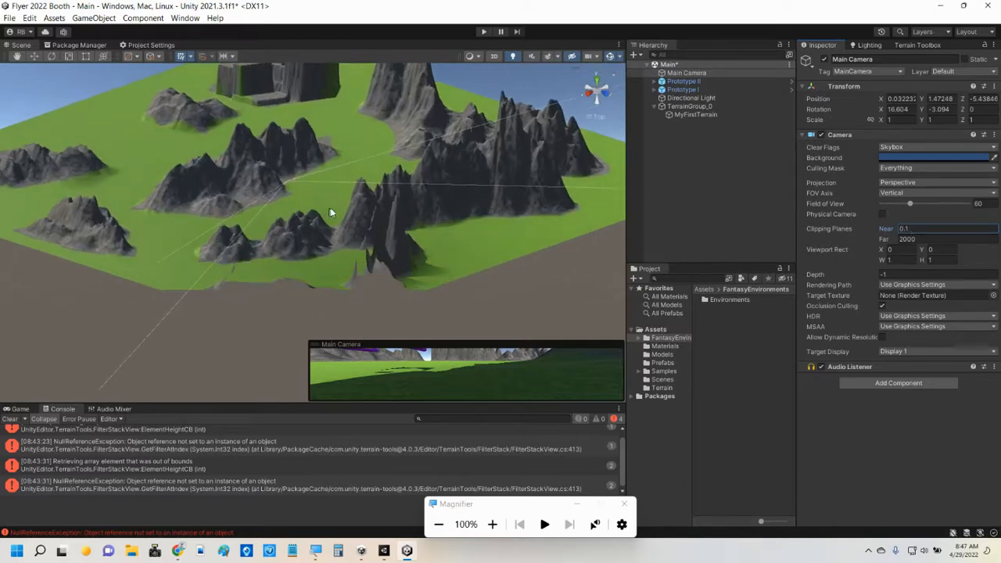
pyautogui.scroll(-3, 347, 203)
pyautogui.scroll(-2, 348, 206)
pyautogui.scroll(-3, 348, 206)
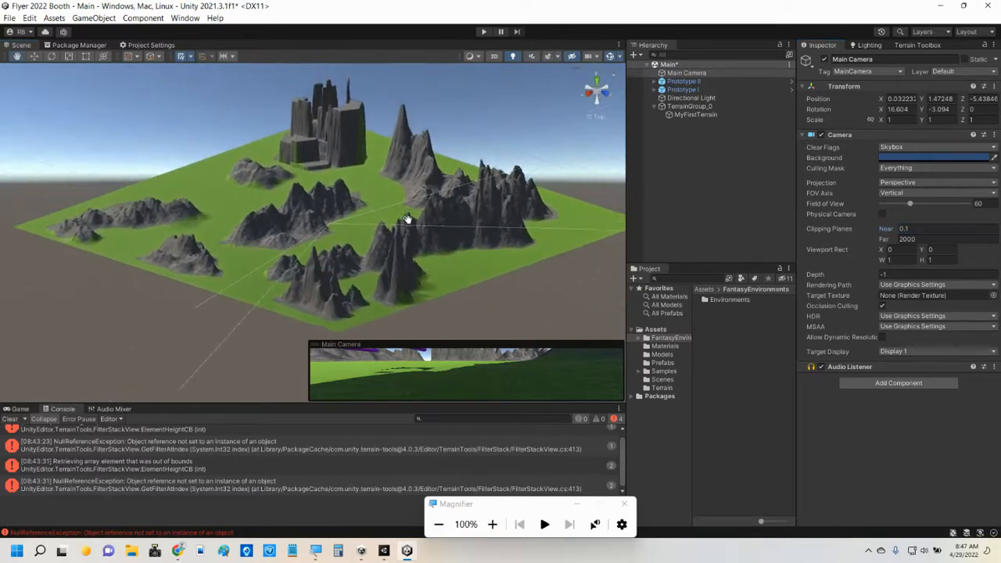
pyautogui.click(599, 117)
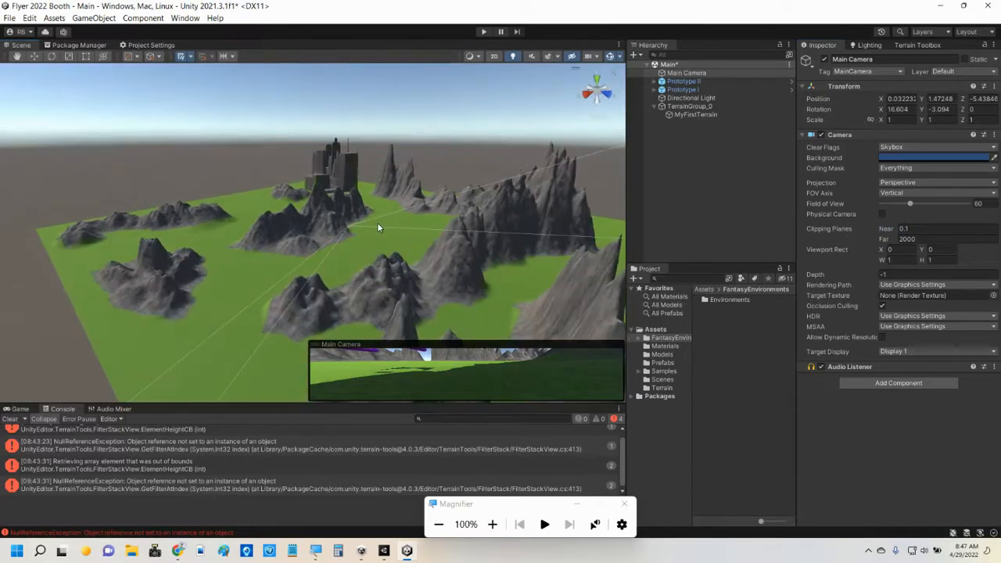
pyautogui.scroll(-3, 350, 219)
pyautogui.keyDown('alt'); pyautogui.moveTo(276, 225); pyautogui.dragTo(439, 300); pyautogui.keyUp('alt')
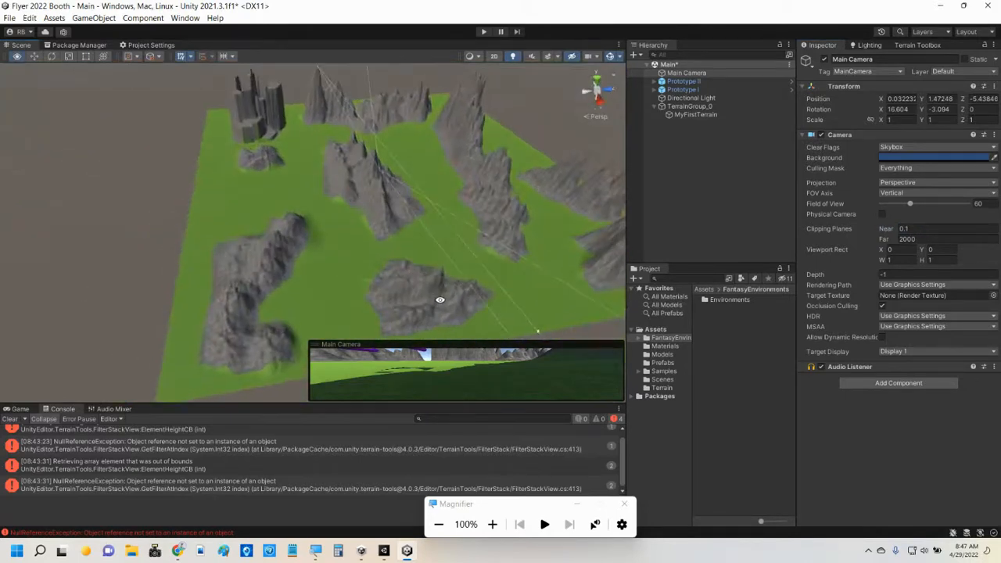
pyautogui.keyDown('alt'); pyautogui.moveTo(237, 253); pyautogui.dragTo(294, 274); pyautogui.keyUp('alt')
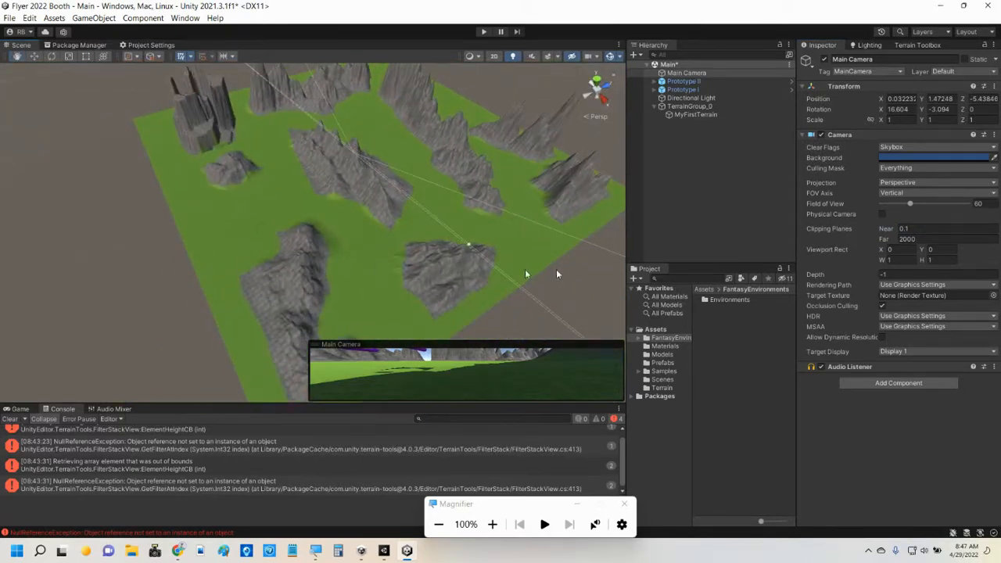
# Select MyFirstTerrain and its grass layer, and touch up the grass around the bases of the mountains near the terrain's corner.
pyautogui.click(695, 115)
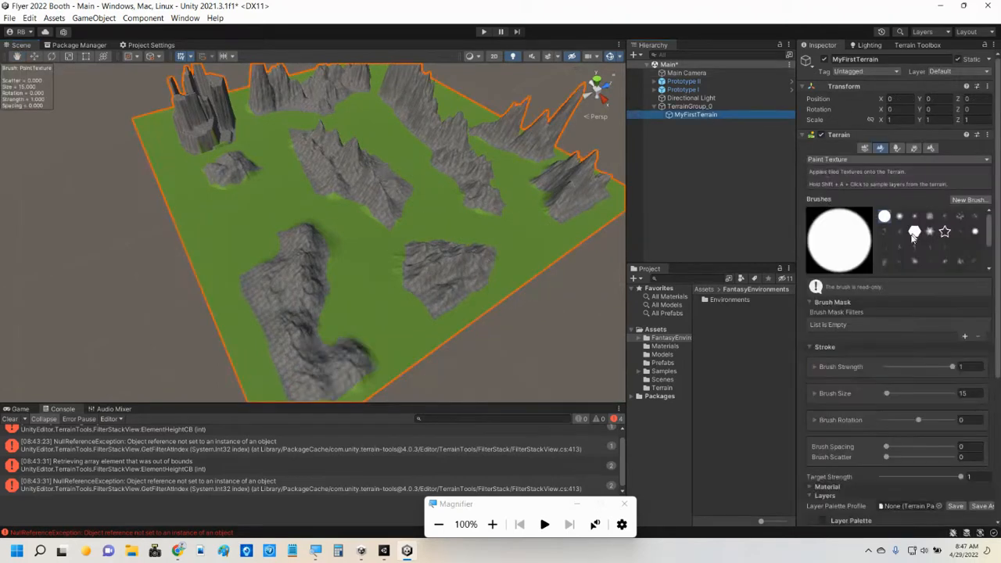
pyautogui.scroll(-4, 898, 395)
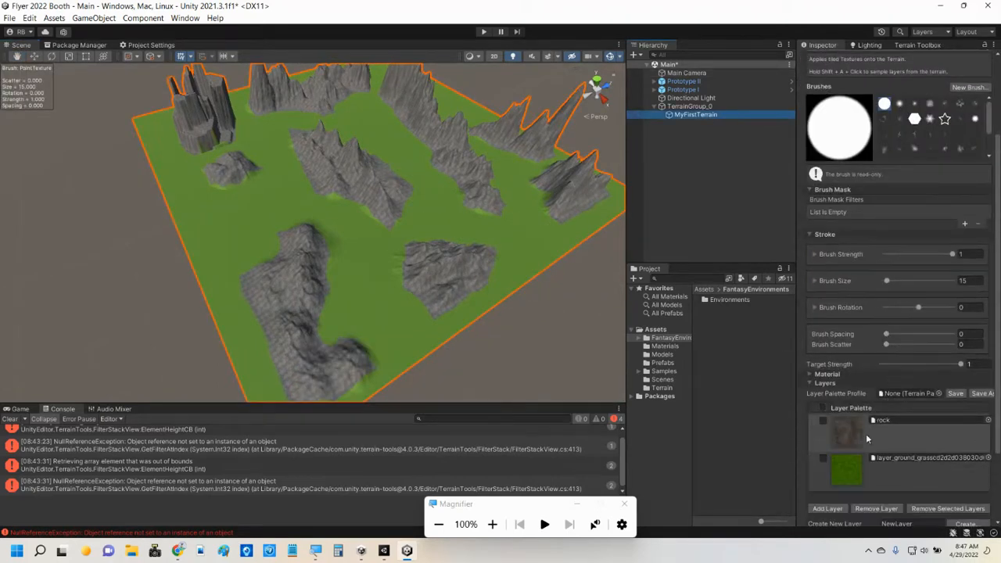
pyautogui.click(849, 472)
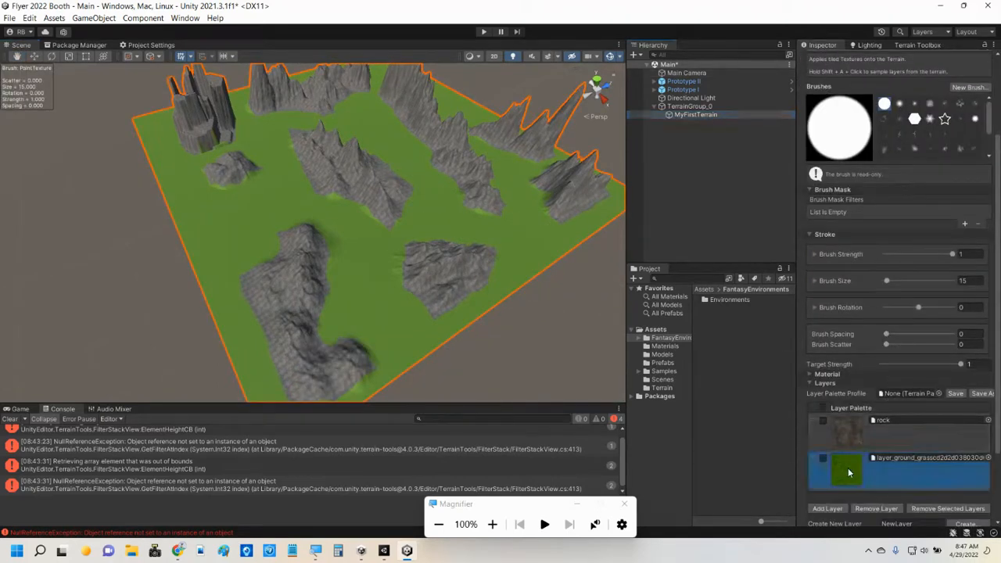
pyautogui.click(324, 344)
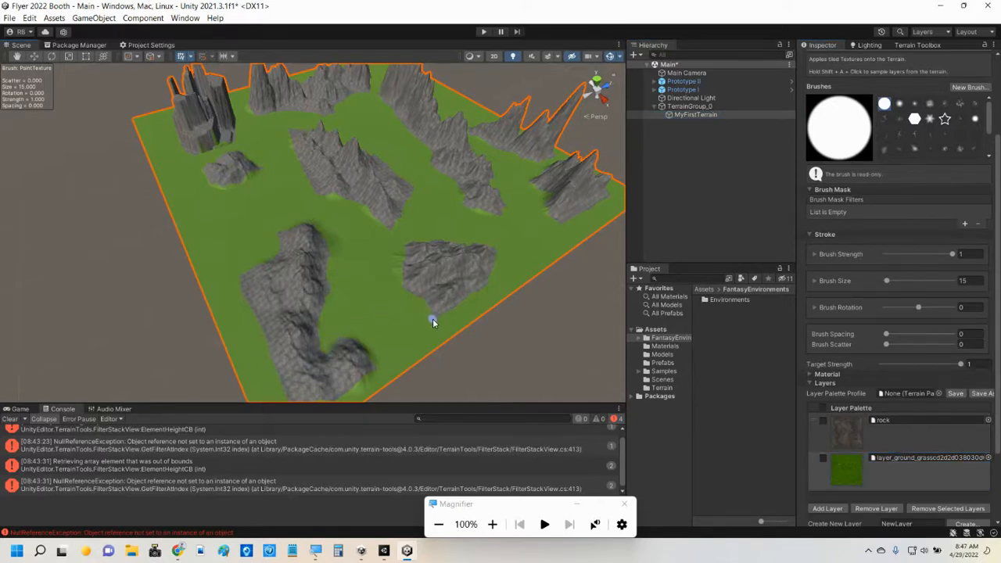
pyautogui.moveTo(398, 352); pyautogui.dragTo(420, 263, button='middle')
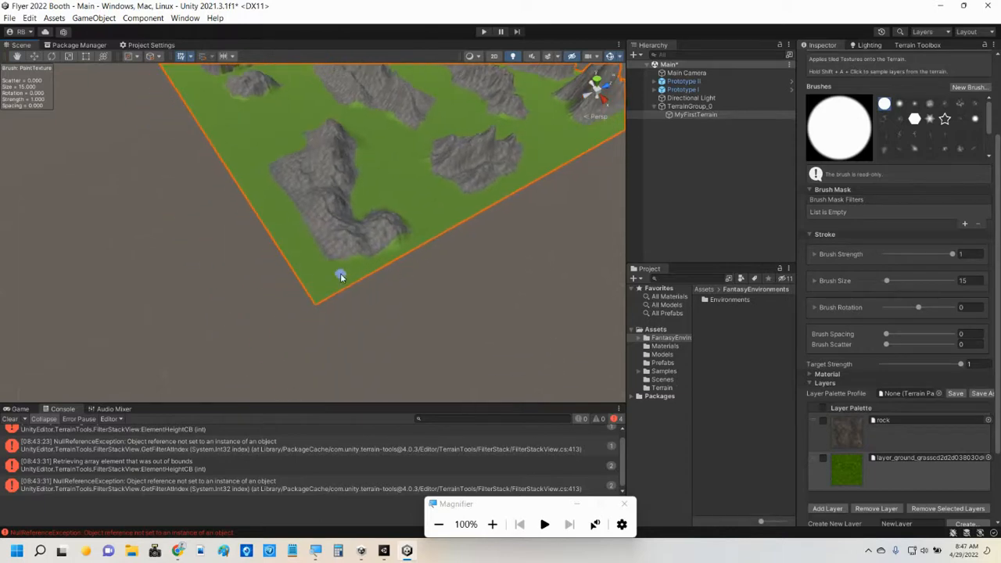
# Select the grass layer and touch up the grass around the base of the mountain at the terrain's corner.
pyautogui.keyDown('alt'); pyautogui.moveTo(385, 307); pyautogui.dragTo(317, 243); pyautogui.keyUp('alt')
pyautogui.click(846, 428)
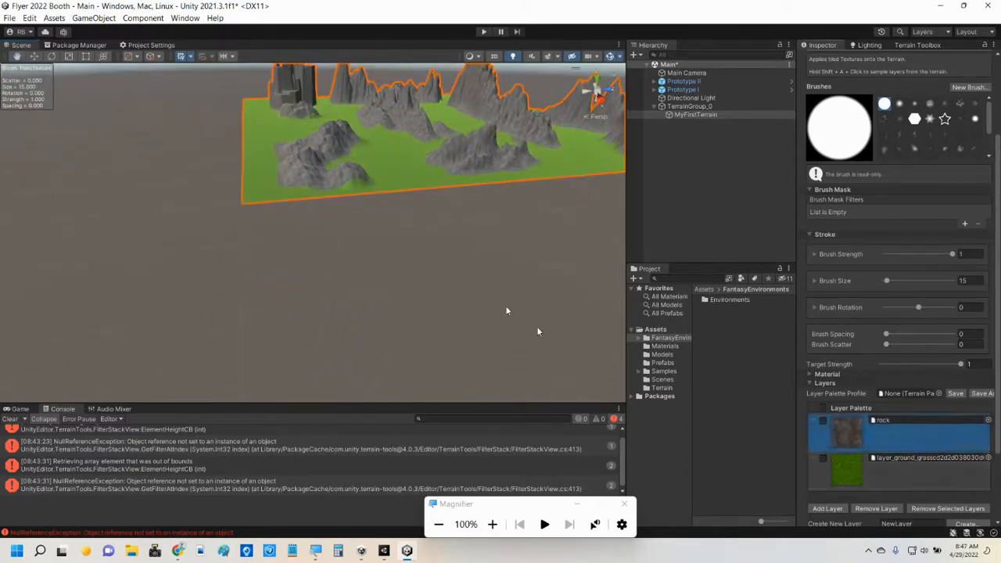
pyautogui.moveTo(344, 183)
pyautogui.mouseDown()
pyautogui.moveTo(365, 182)
pyautogui.moveTo(323, 181)
pyautogui.moveTo(483, 298)
pyautogui.moveTo(507, 236)
pyautogui.moveTo(553, 172)
pyautogui.moveTo(543, 235)
pyautogui.mouseUp()
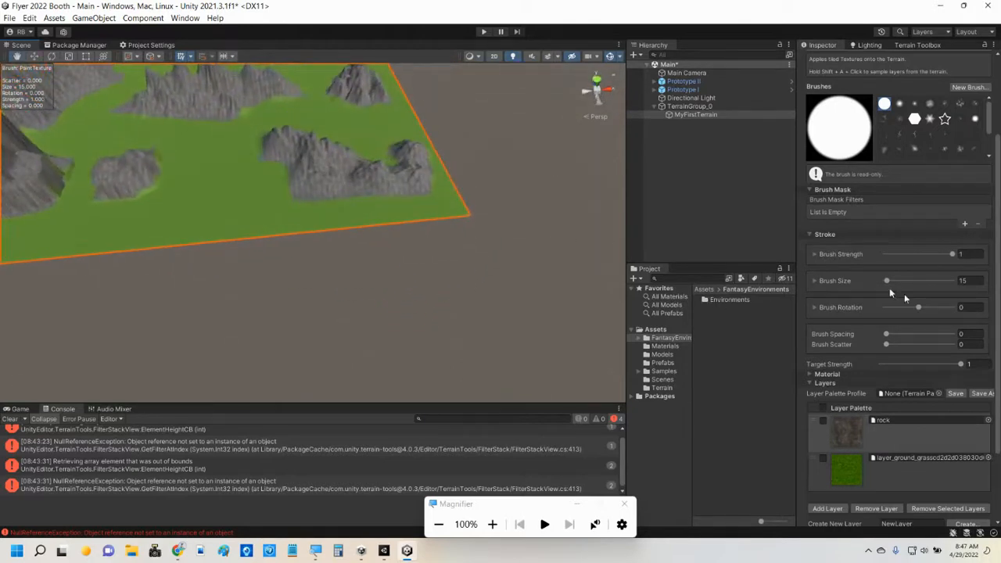
pyautogui.click(844, 479)
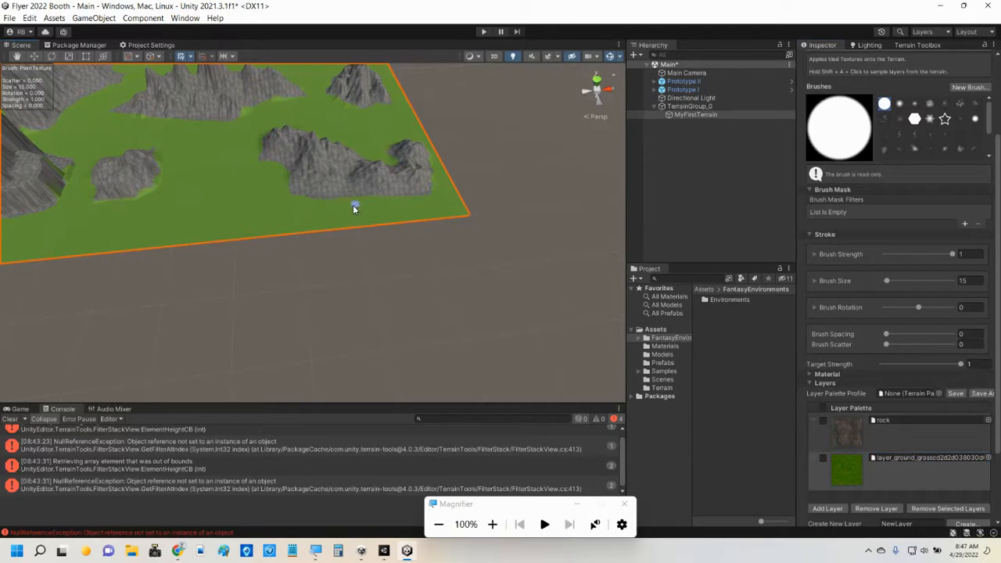
# Paint the rock layer along the edges of the small mountain and the neighbouring rock tower near the corner.
pyautogui.click(848, 433)
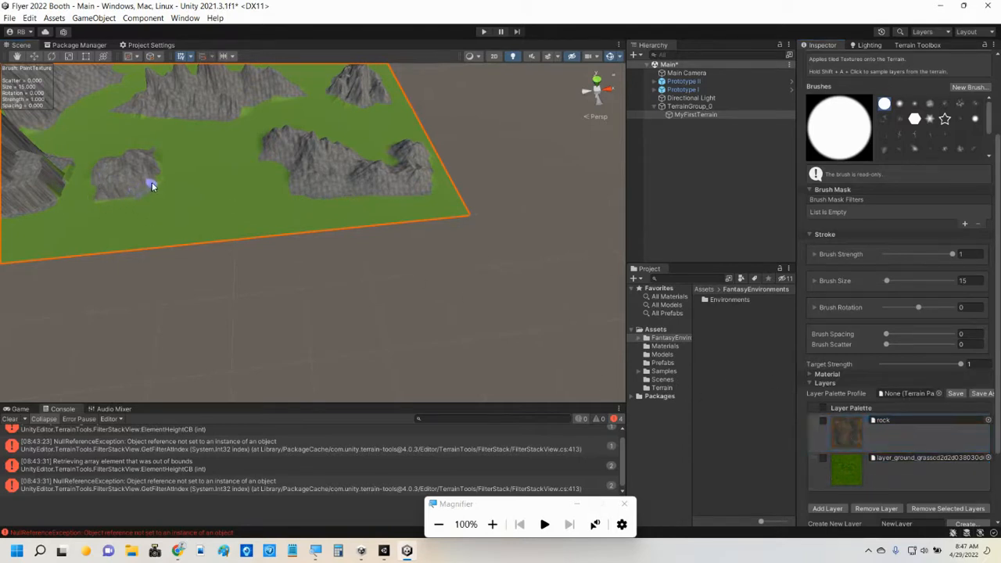
pyautogui.keyDown('alt'); pyautogui.moveTo(162, 161); pyautogui.dragTo(9, 162); pyautogui.keyUp('alt')
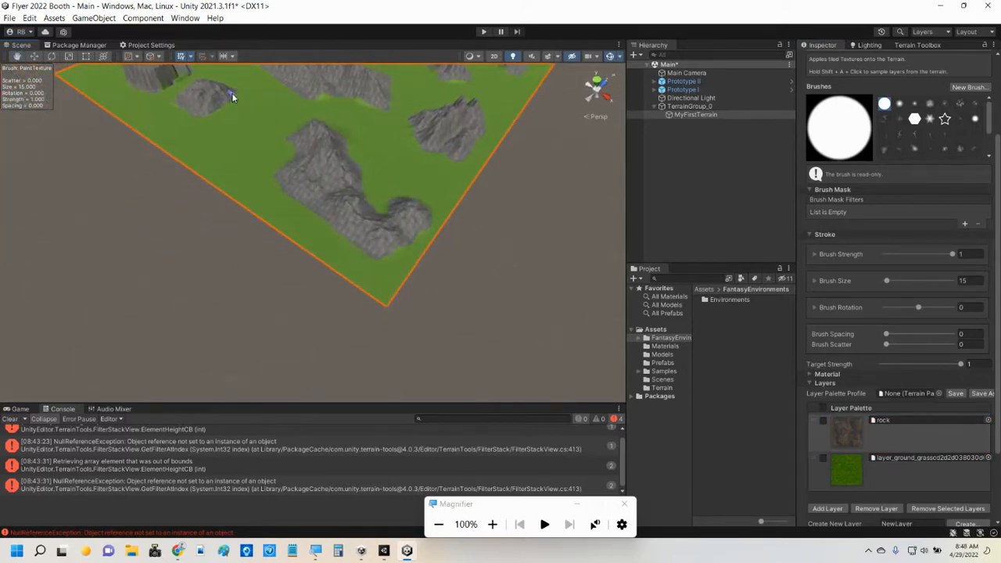
pyautogui.keyDown('alt'); pyautogui.moveTo(210, 101); pyautogui.dragTo(283, 117); pyautogui.keyUp('alt')
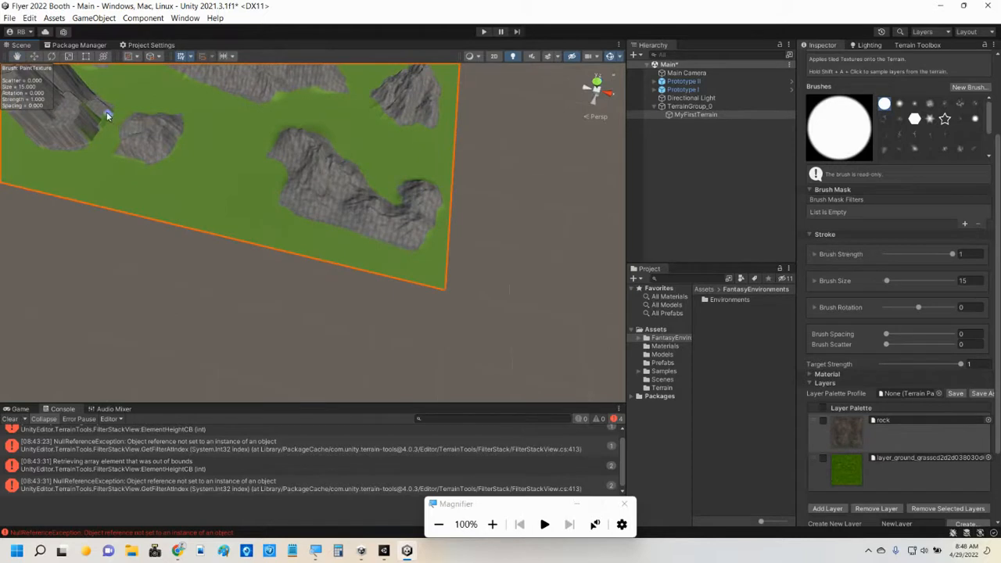
pyautogui.moveTo(102, 115)
pyautogui.mouseDown()
pyautogui.moveTo(82, 129)
pyautogui.moveTo(129, 89)
pyautogui.mouseUp()
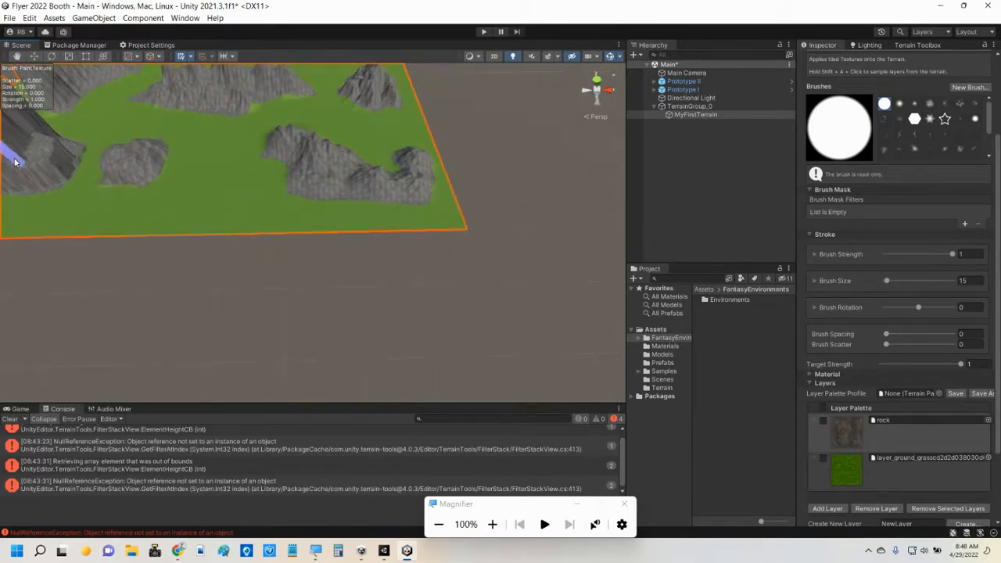
# Paint the grass layer over the rock fringe around the base of the tall jagged mountain near the terrain's edge.
pyautogui.moveTo(11, 155); pyautogui.dragTo(170, 199, button='middle')
pyautogui.moveTo(169, 199)
pyautogui.keyDown('alt'); pyautogui.mouseDown()
pyautogui.moveTo(309, 134)
pyautogui.moveTo(141, 161)
pyautogui.moveTo(66, 202)
pyautogui.moveTo(215, 166)
pyautogui.moveTo(239, 170)
pyautogui.moveTo(219, 168)
pyautogui.moveTo(216, 190)
pyautogui.mouseUp(); pyautogui.keyUp('alt')
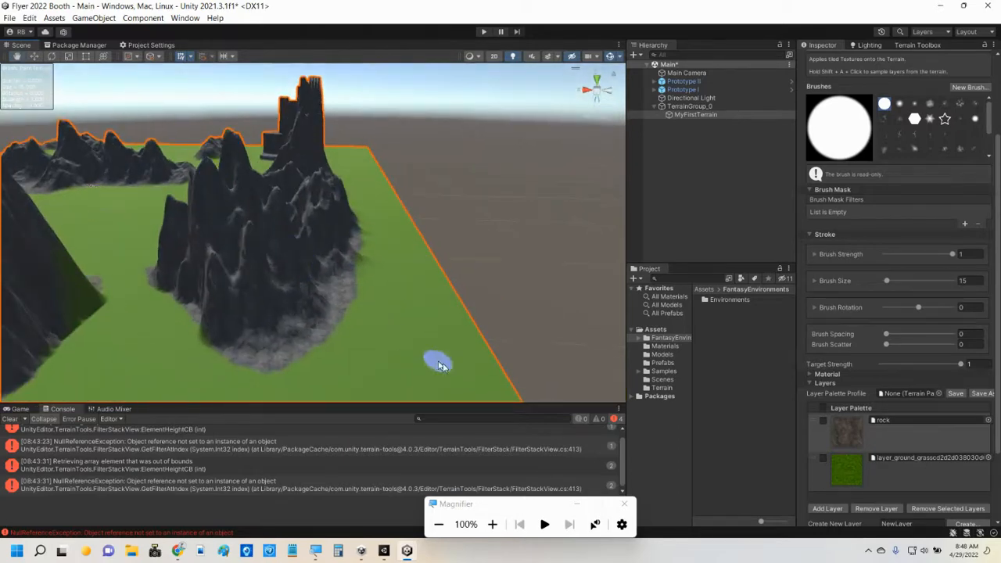
pyautogui.click(843, 465)
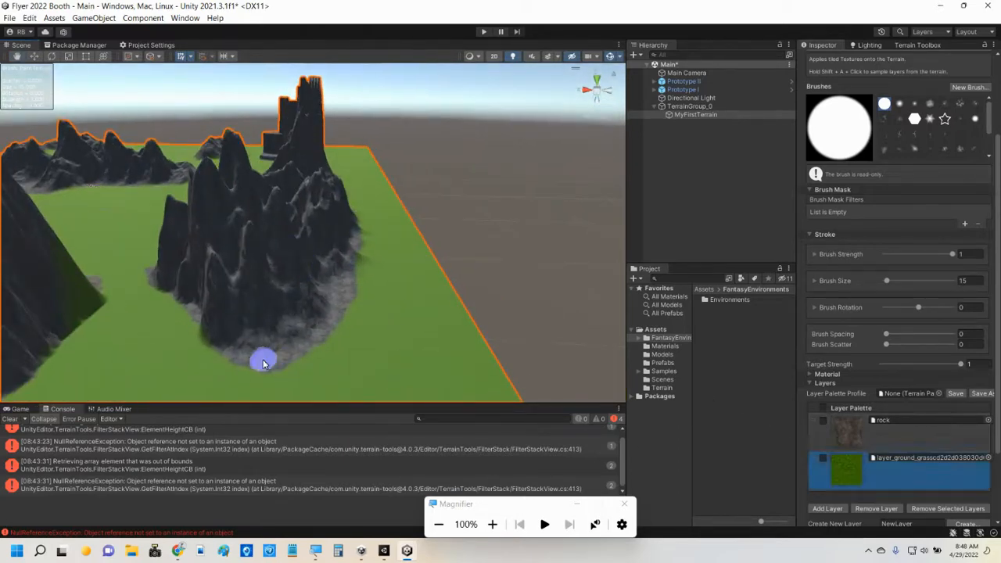
pyautogui.moveTo(260, 366)
pyautogui.mouseDown()
pyautogui.moveTo(255, 350)
pyautogui.moveTo(281, 359)
pyautogui.moveTo(253, 347)
pyautogui.moveTo(324, 338)
pyautogui.mouseUp()
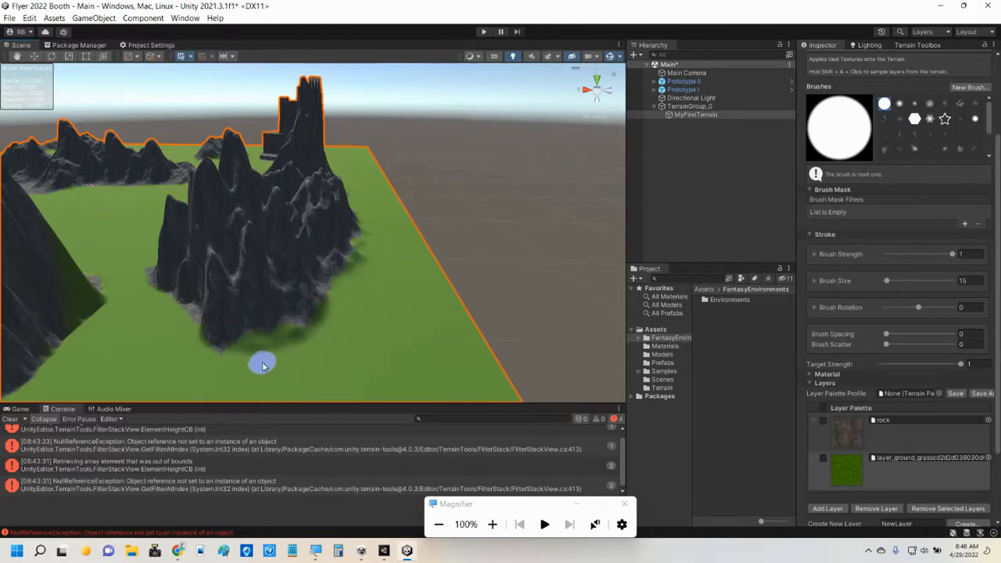
# Paint the rock layer over the grass patches on the sides of the spiky mountains and the rock tower.
pyautogui.moveTo(260, 361); pyautogui.dragTo(328, 357, button='middle')
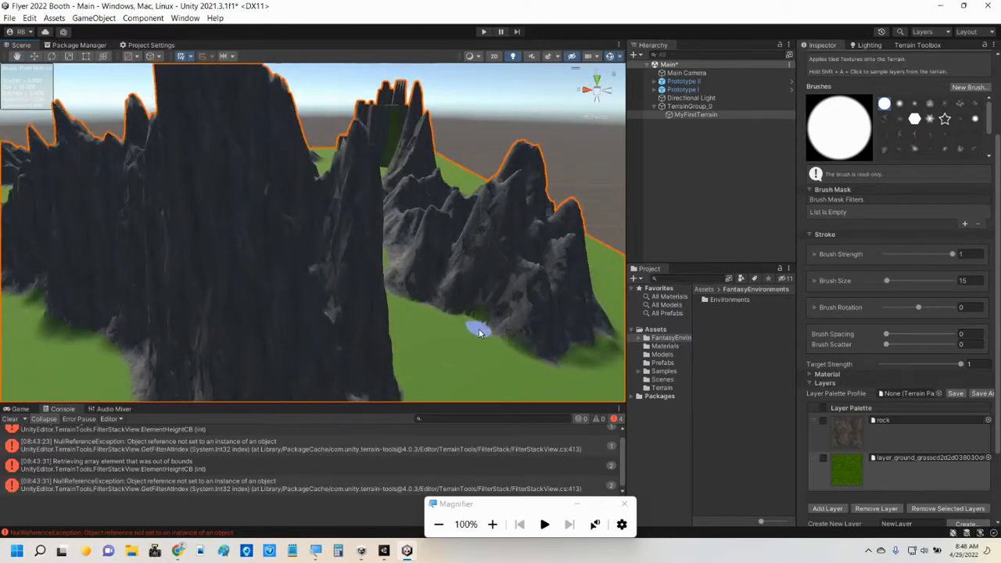
pyautogui.moveTo(460, 347); pyautogui.dragTo(483, 366, button='middle')
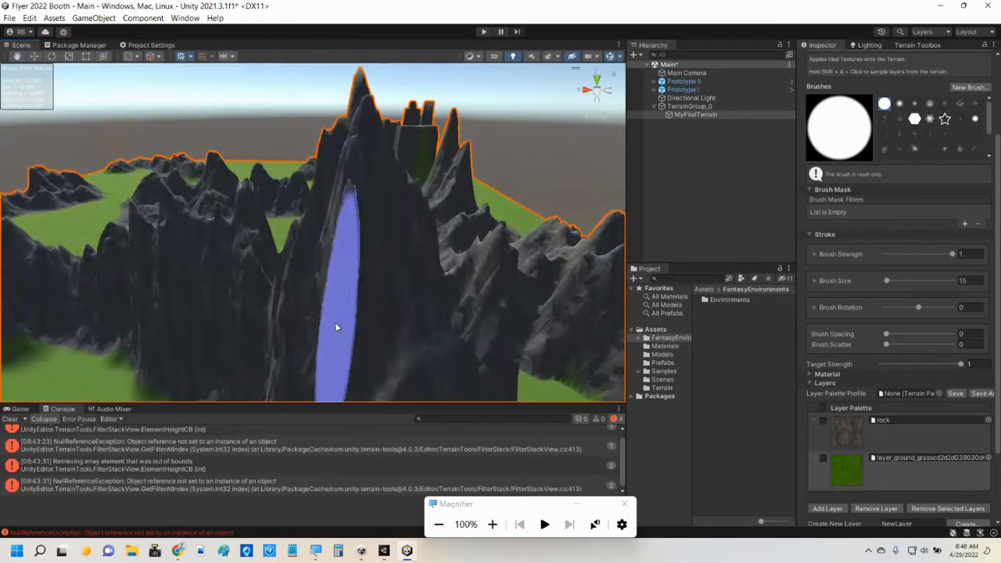
pyautogui.moveTo(335, 329)
pyautogui.mouseDown(button='middle')
pyautogui.moveTo(417, 235)
pyautogui.moveTo(425, 298)
pyautogui.mouseUp(button='middle')
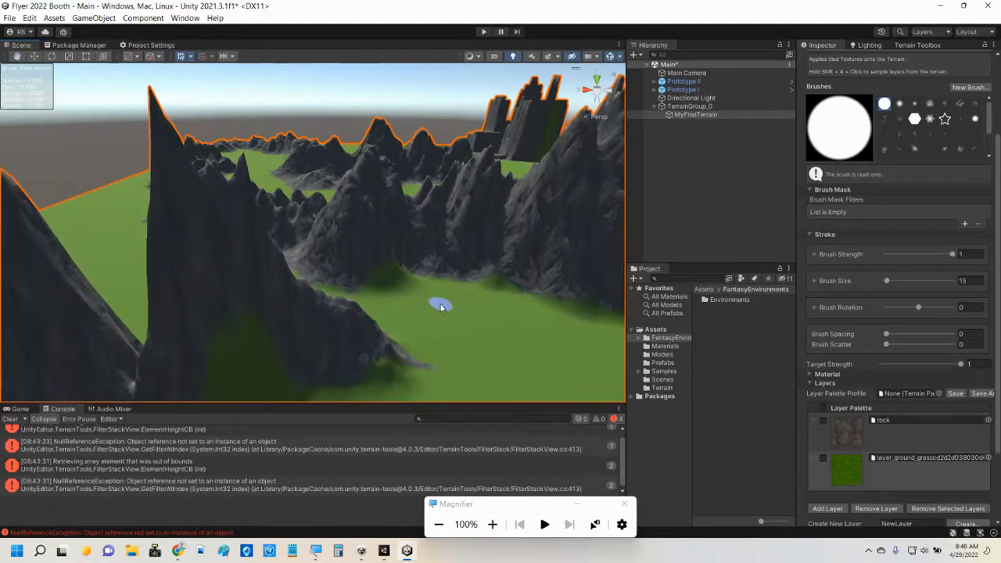
pyautogui.scroll(-2, 461, 314)
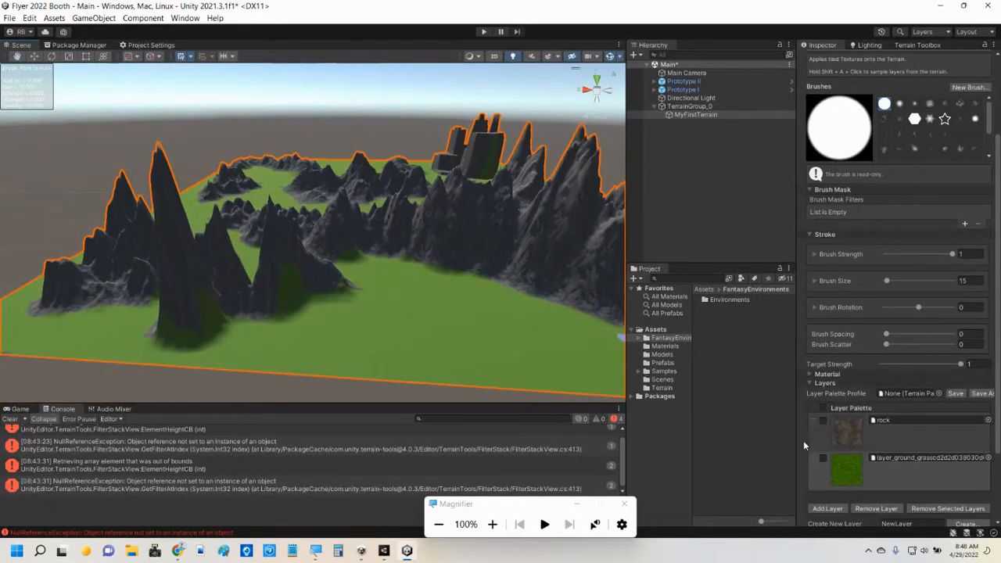
pyautogui.click(840, 436)
pyautogui.moveTo(289, 292)
pyautogui.mouseDown()
pyautogui.moveTo(278, 274)
pyautogui.moveTo(294, 283)
pyautogui.moveTo(178, 313)
pyautogui.mouseUp()
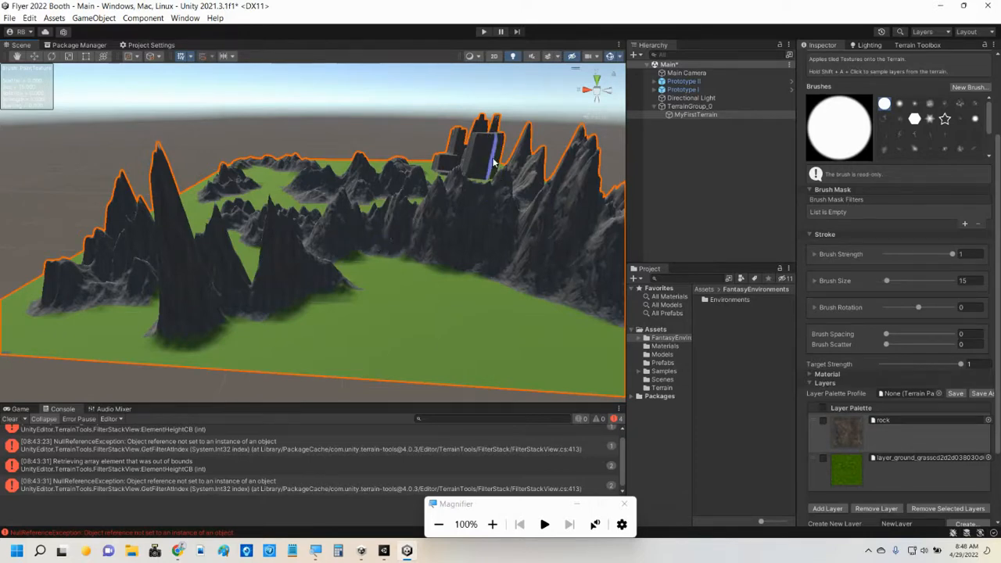
pyautogui.scroll(4, 545, 153)
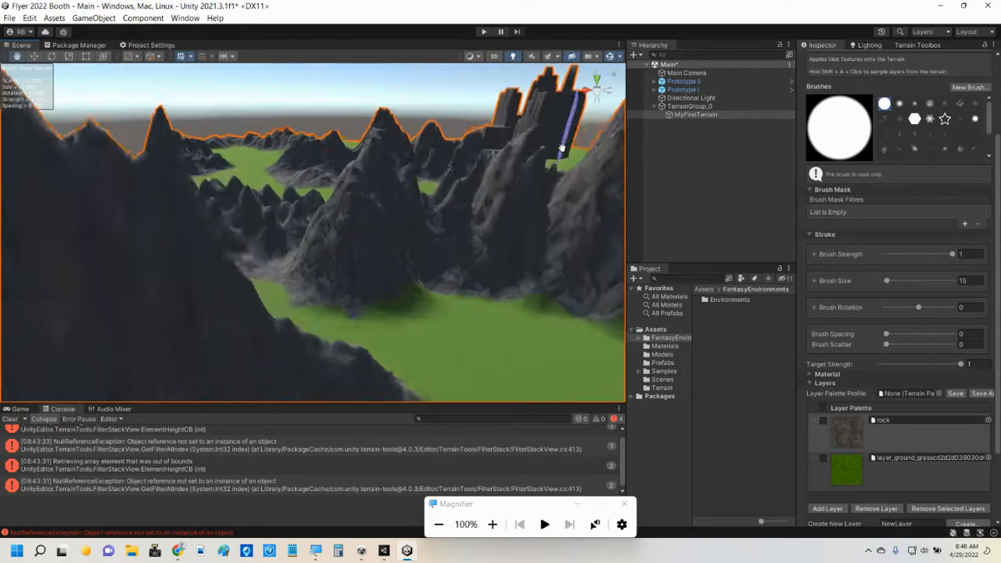
pyautogui.moveTo(564, 151); pyautogui.dragTo(348, 202, button='middle')
pyautogui.scroll(5, 273, 219)
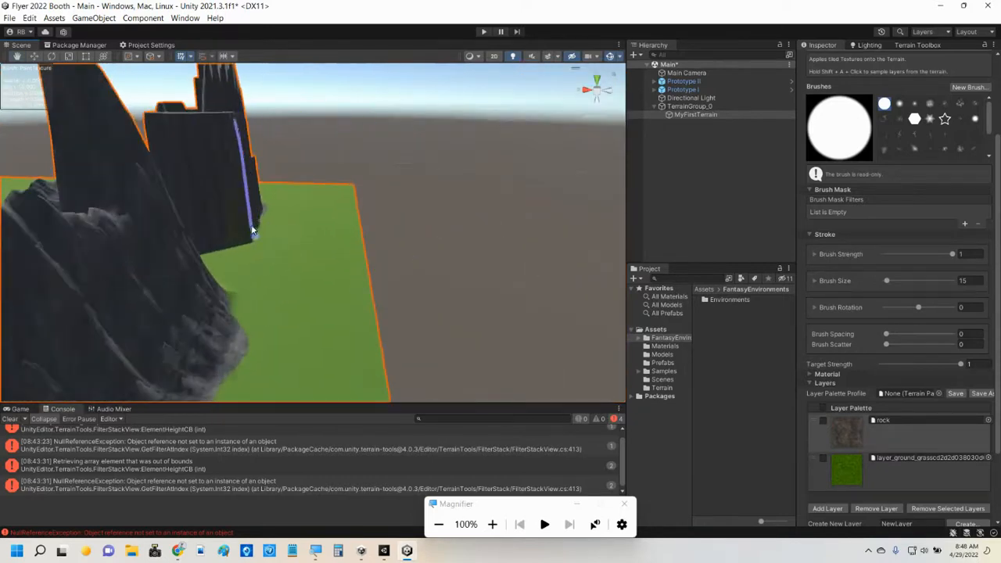
# Examine the rock and grass coverage on the mountains and around their bases from several angles across the terrain.
pyautogui.scroll(-3, 232, 236)
pyautogui.keyDown('alt'); pyautogui.moveTo(223, 233); pyautogui.dragTo(586, 225); pyautogui.keyUp('alt')
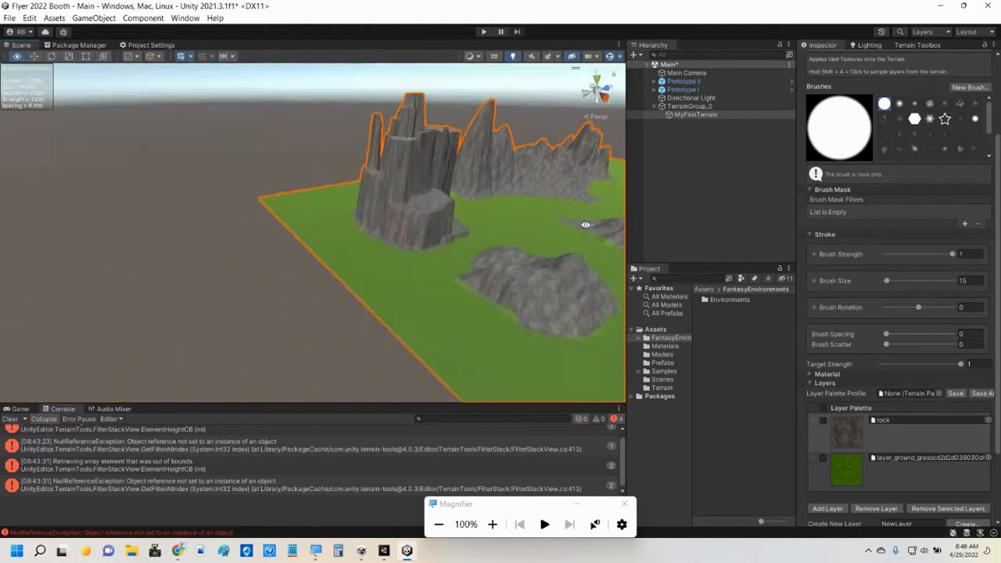
pyautogui.moveTo(574, 258)
pyautogui.mouseDown(button='middle')
pyautogui.moveTo(526, 259)
pyautogui.moveTo(284, 205)
pyautogui.mouseUp(button='middle')
pyautogui.scroll(3, 284, 205)
pyautogui.scroll(-1, 308, 227)
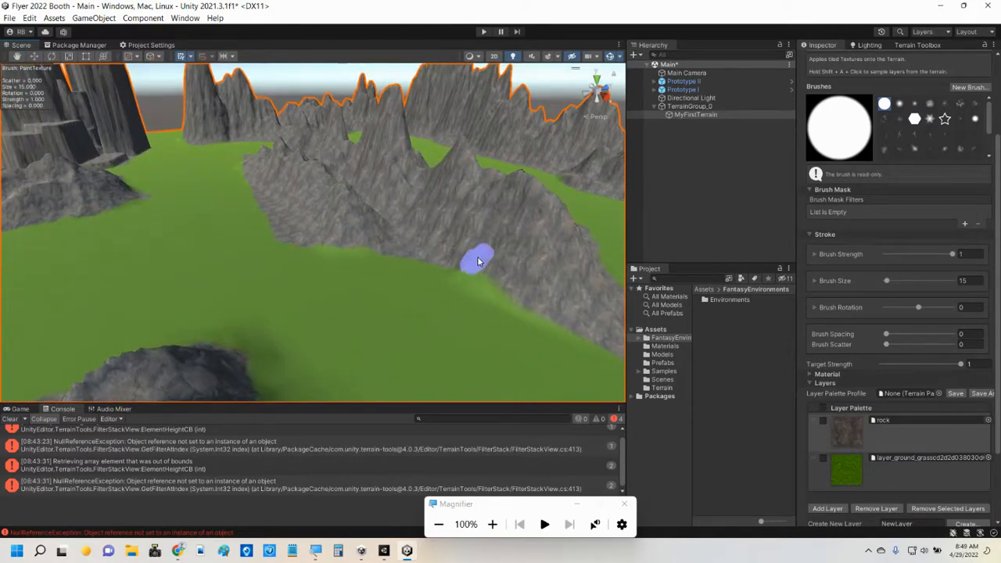
pyautogui.scroll(3, 346, 196)
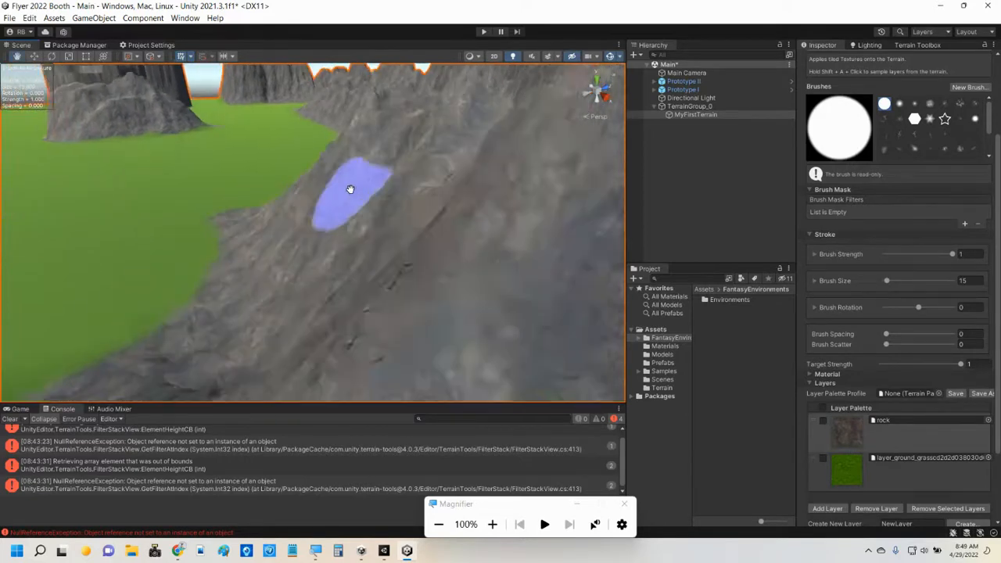
pyautogui.scroll(-3, 351, 203)
pyautogui.scroll(-3, 356, 227)
pyautogui.moveTo(407, 249)
pyautogui.mouseDown(button='middle')
pyautogui.moveTo(364, 244)
pyautogui.moveTo(341, 217)
pyautogui.mouseUp(button='middle')
pyautogui.moveTo(440, 203)
pyautogui.keyDown('alt'); pyautogui.mouseDown()
pyautogui.moveTo(449, 206)
pyautogui.moveTo(289, 290)
pyautogui.moveTo(154, 255)
pyautogui.moveTo(327, 277)
pyautogui.mouseUp(); pyautogui.keyUp('alt')
pyautogui.scroll(3, 334, 280)
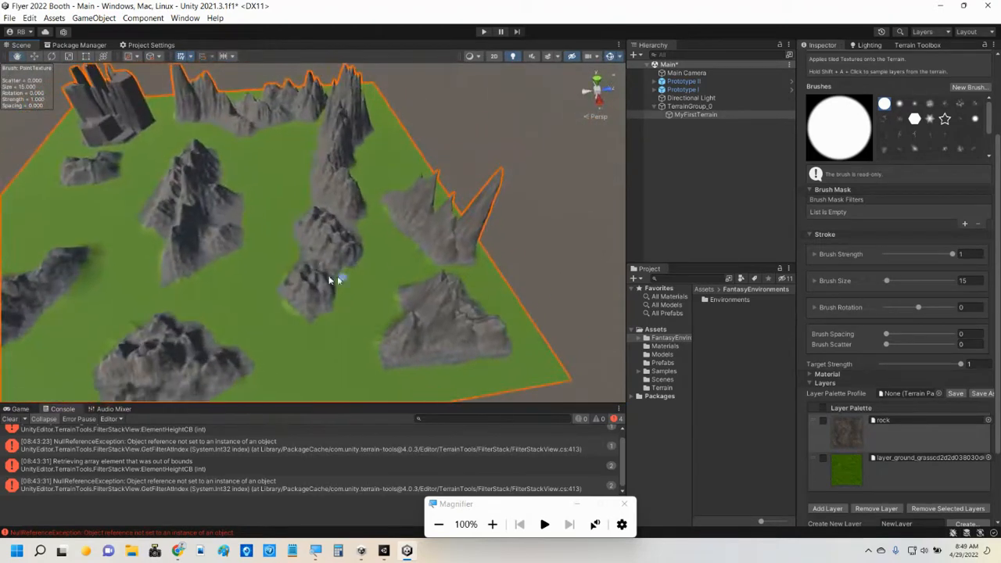
pyautogui.moveTo(240, 248); pyautogui.dragTo(347, 244, button='middle')
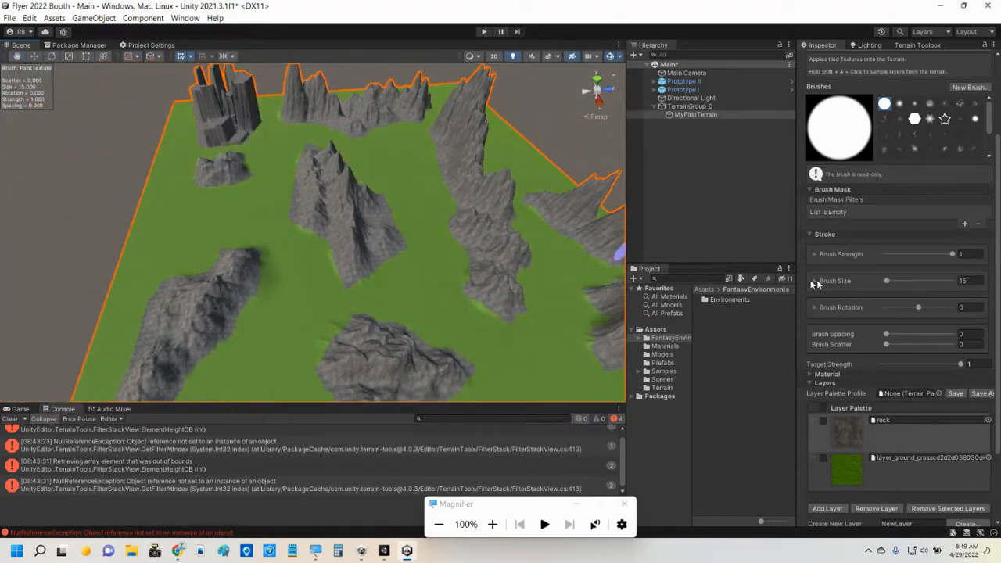
# Add the layer_ground_road terrain layer to the layer palette and set the brush size to 20.
pyautogui.scroll(-3, 904, 379)
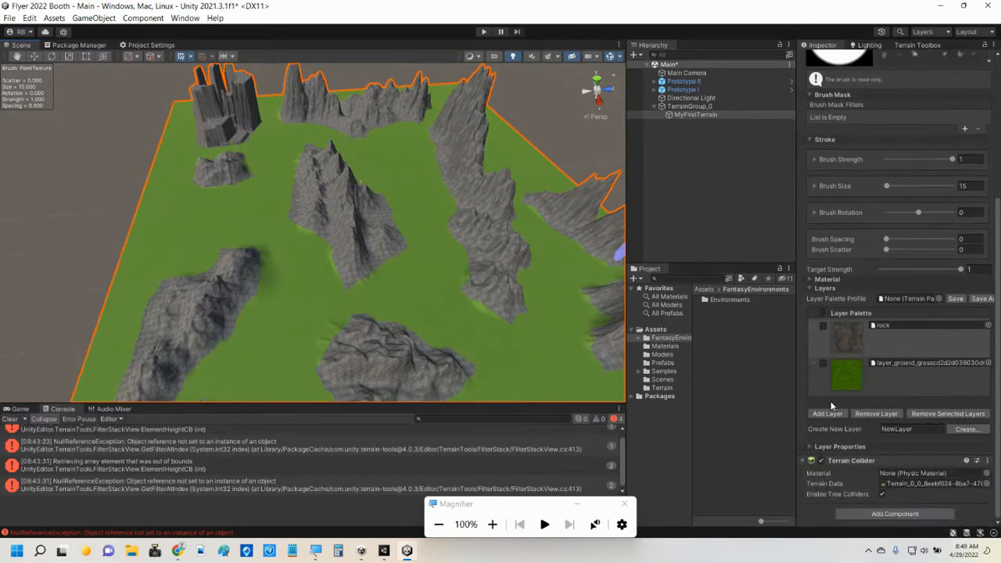
pyautogui.click(827, 415)
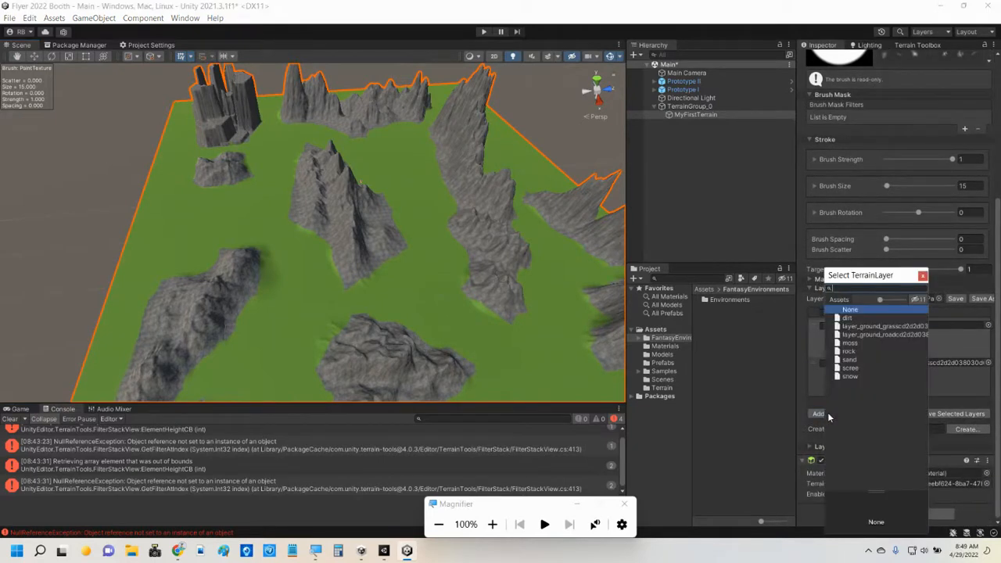
pyautogui.click(868, 335)
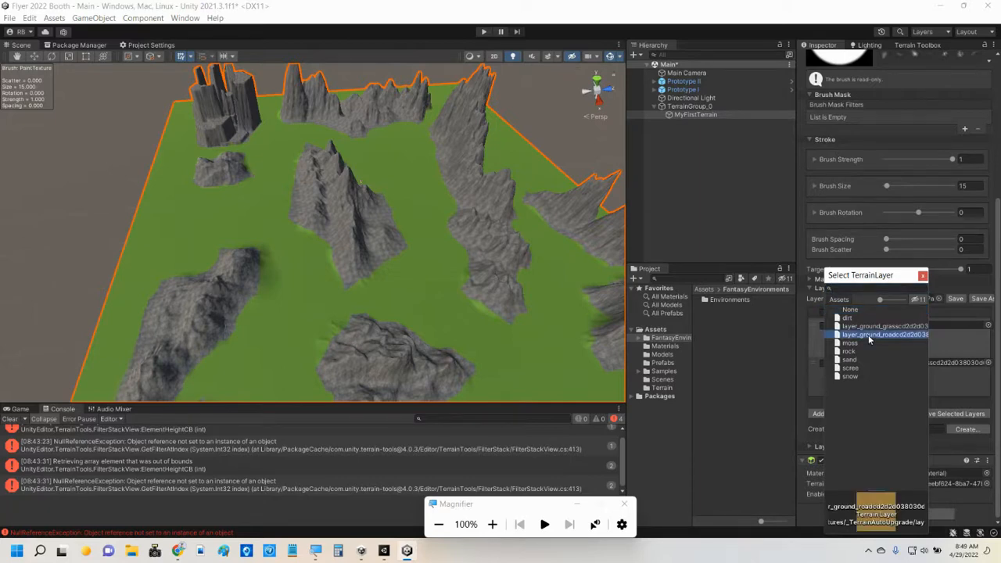
pyautogui.doubleClick(868, 335)
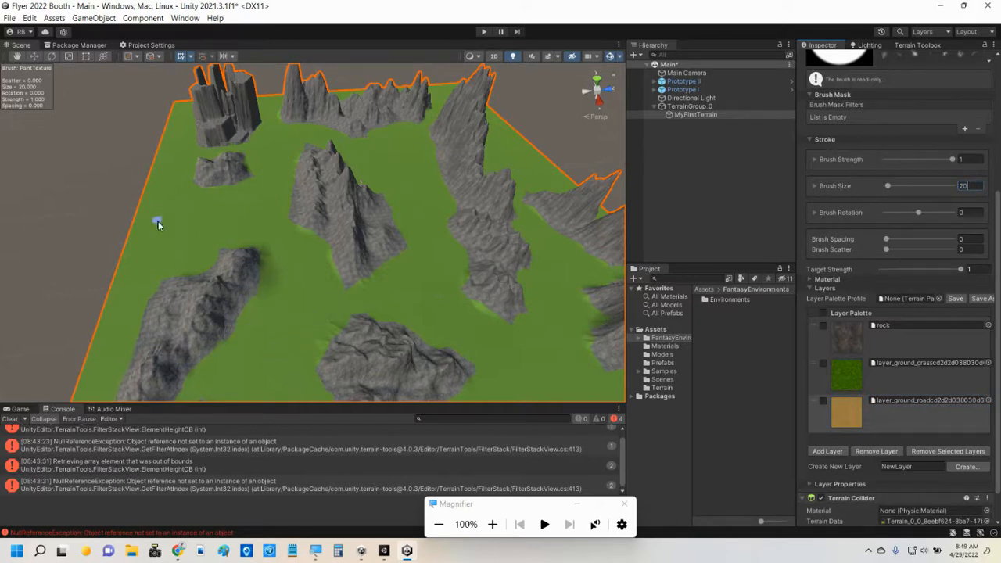
# Undo the stray brush mark and, in top view, paint a short horizontal road strip in the clearing between the mountains.
pyautogui.click(411, 155)
pyautogui.hotkey('ctrl', 'z')
pyautogui.scroll(2, 417, 179)
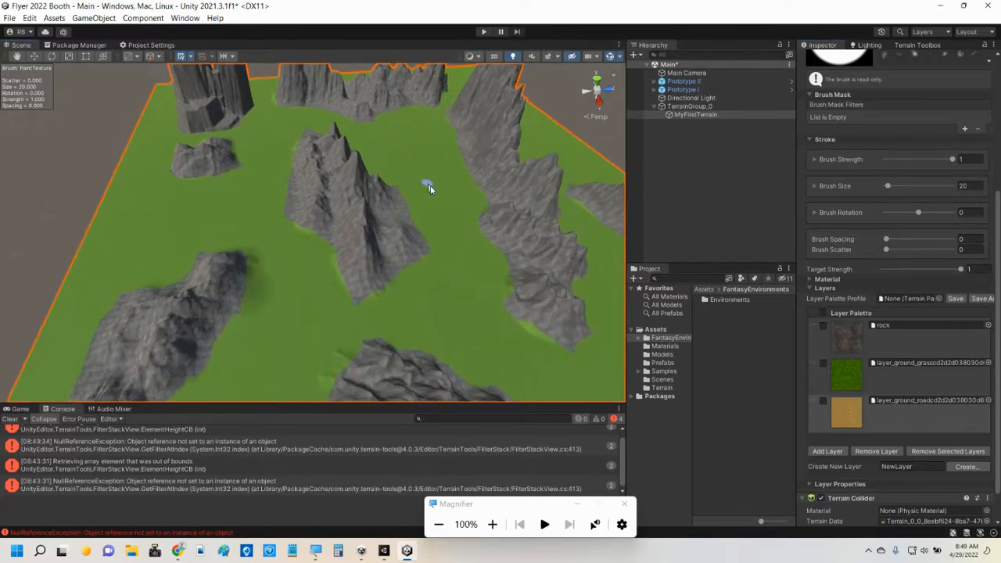
pyautogui.click(597, 80)
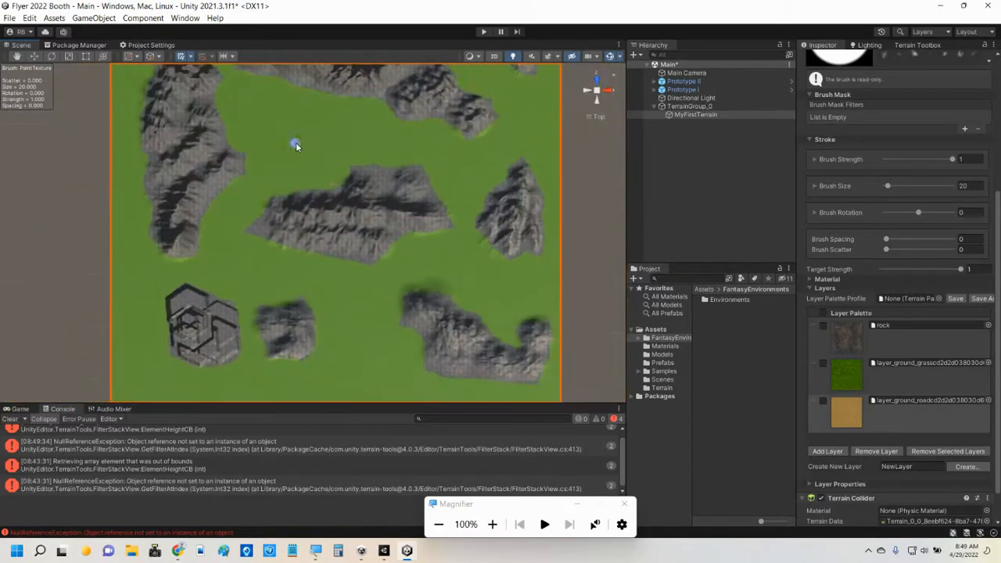
pyautogui.moveTo(278, 137); pyautogui.dragTo(313, 137)
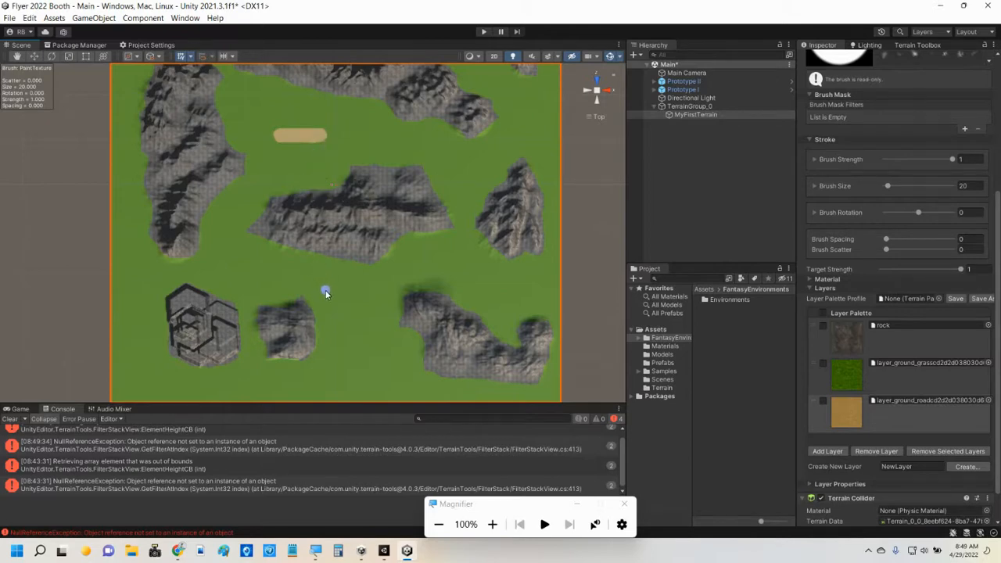
# Move the Prototype I object onto the road strip, to about X -123, Z 111.
pyautogui.keyDown('alt'); pyautogui.moveTo(319, 235); pyautogui.dragTo(103, 278); pyautogui.keyUp('alt')
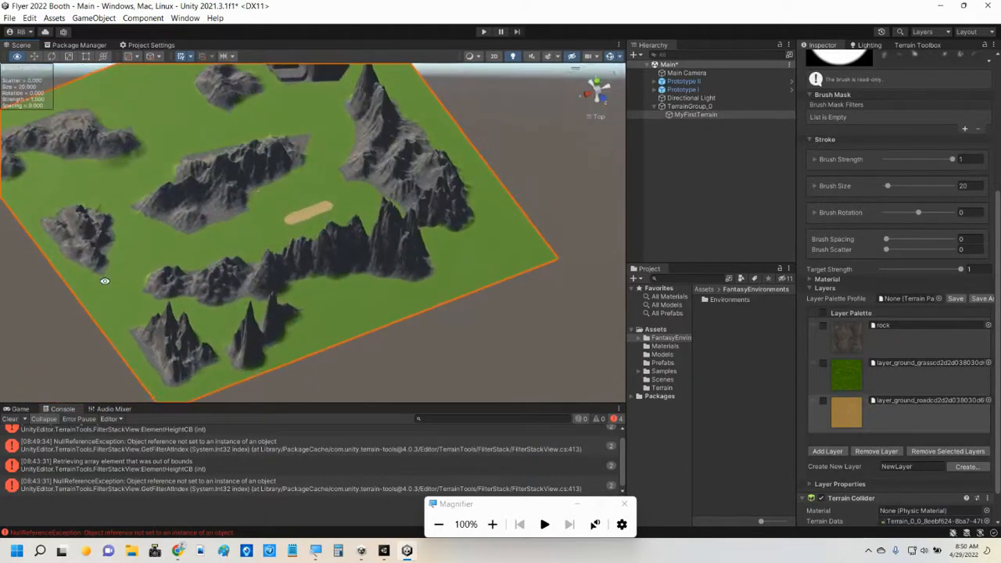
pyautogui.click(684, 90)
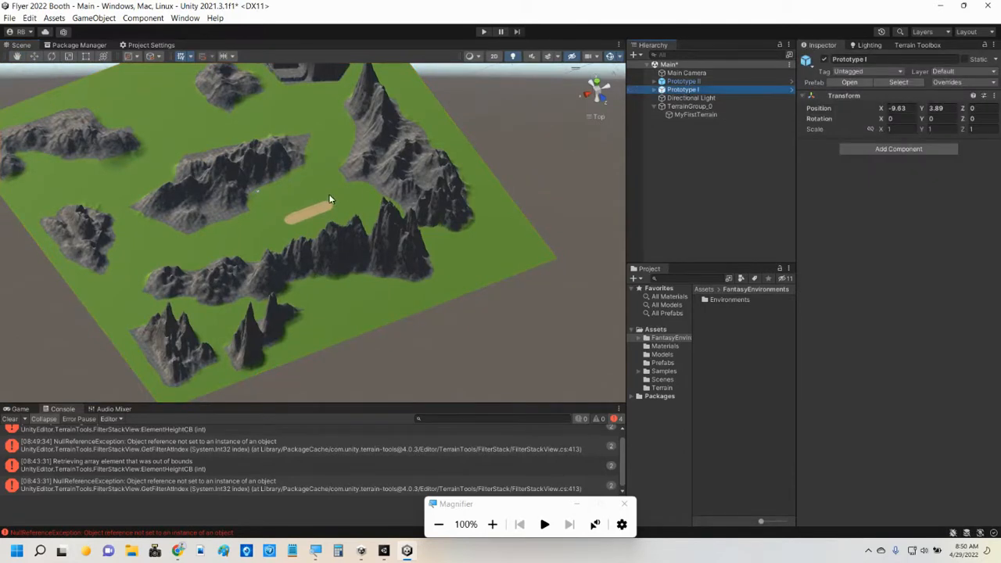
pyautogui.click(34, 56)
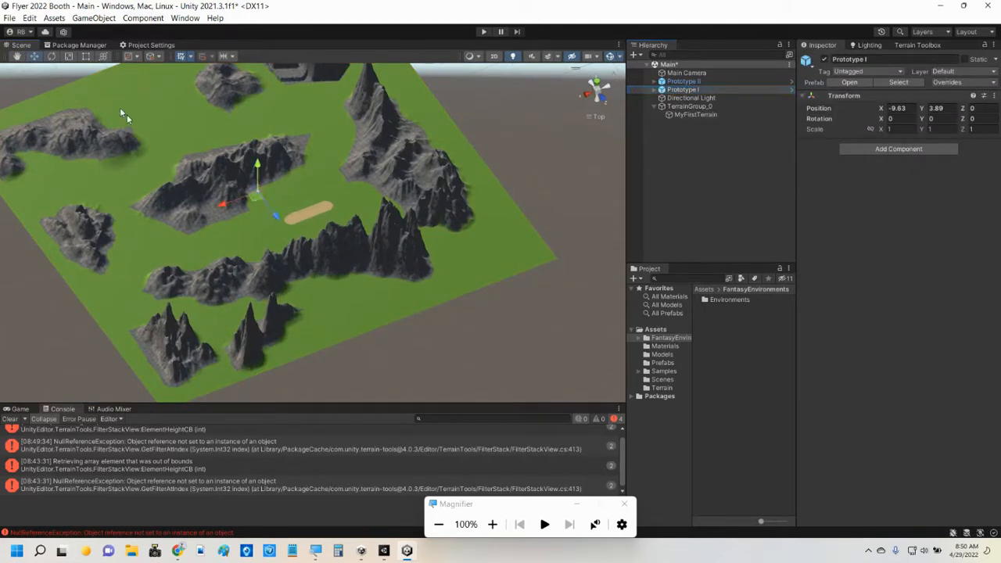
pyautogui.moveTo(255, 202); pyautogui.dragTo(322, 212)
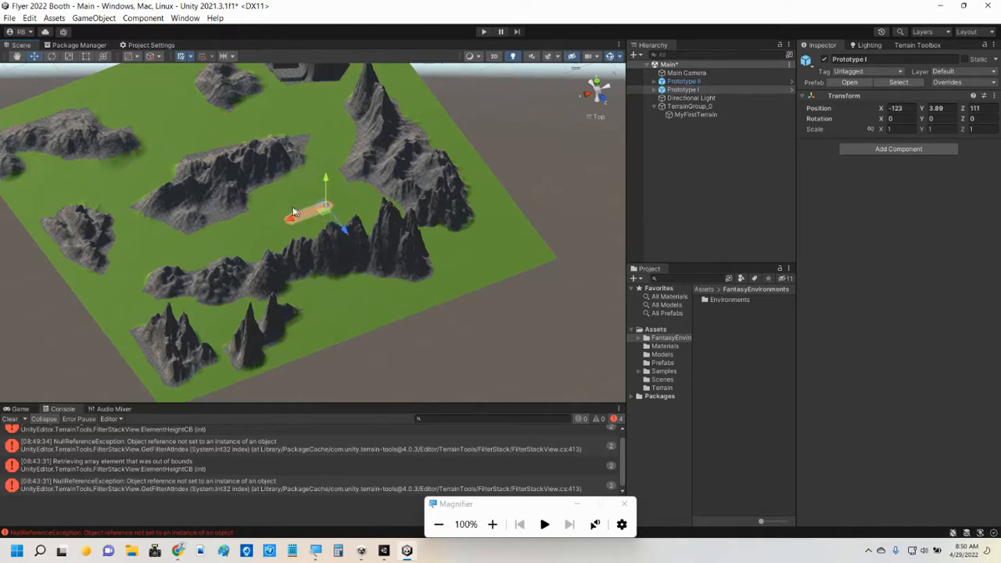
# Move the Prototype II object onto the road strip beside Prototype I, to about X -102, Z 107.
pyautogui.click(682, 81)
pyautogui.moveTo(250, 196); pyautogui.dragTo(323, 219)
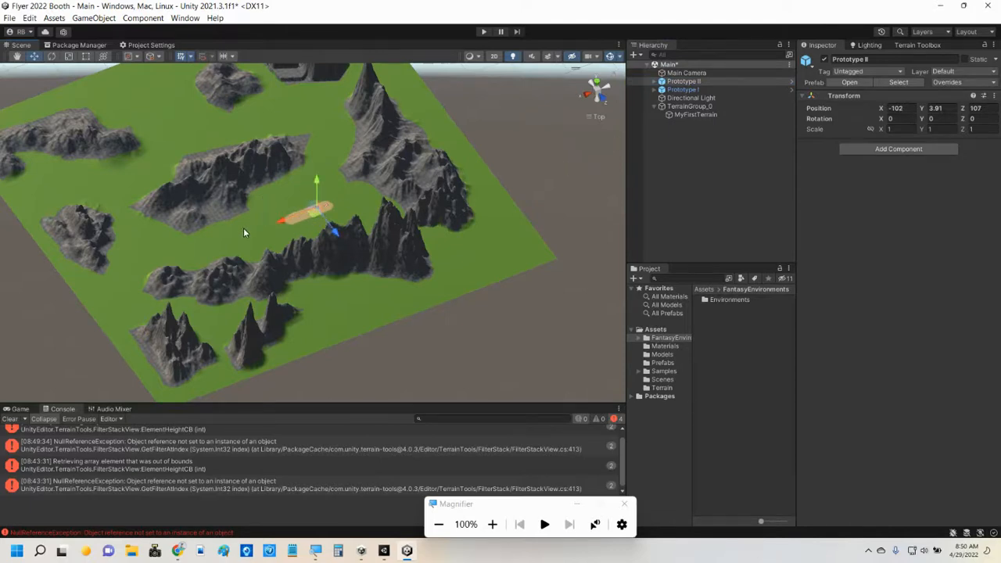
# Select MyFirstTerrain for texture painting and paint the grass layer along the rocky mountain bases around the road strip.
pyautogui.click(701, 115)
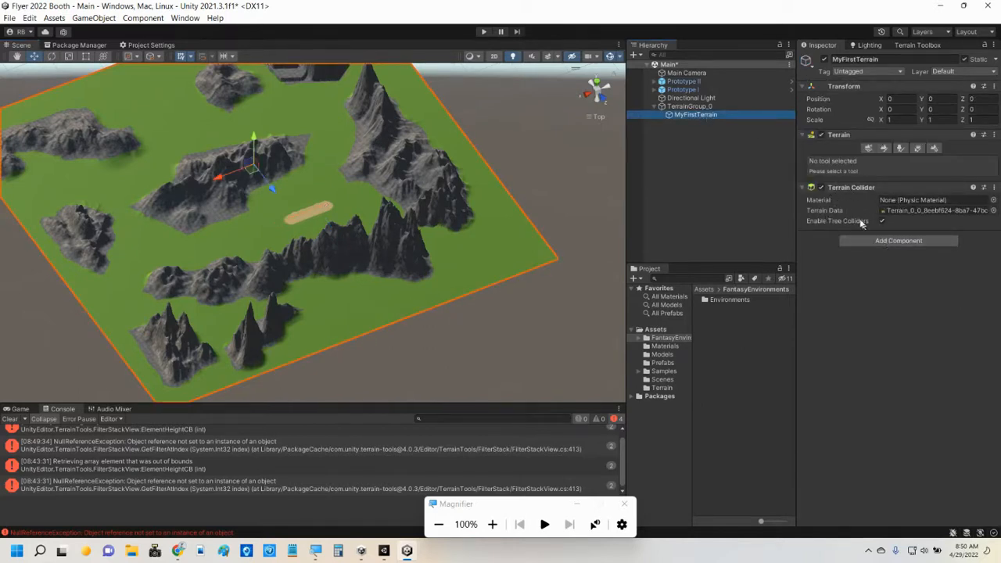
pyautogui.click(887, 150)
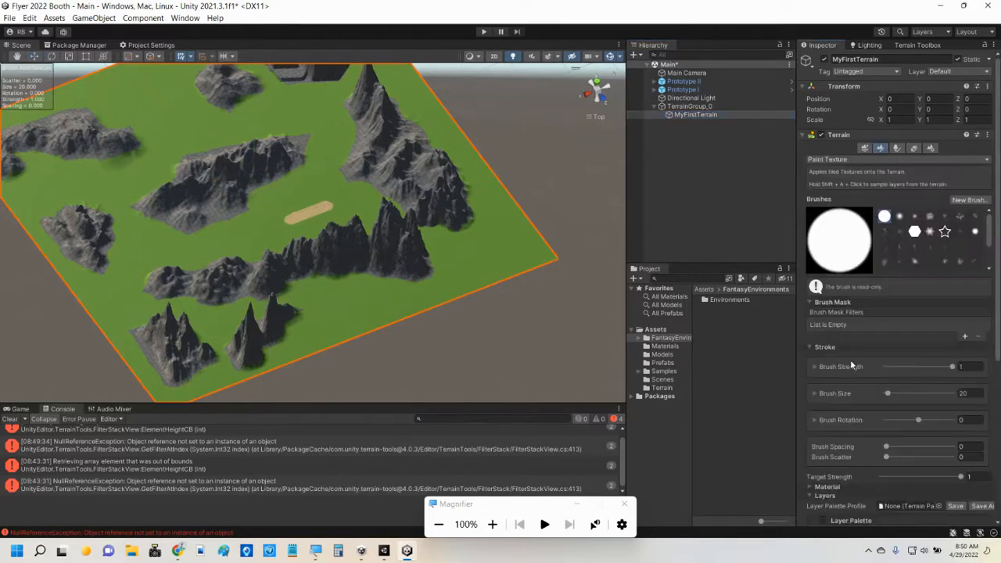
pyautogui.scroll(-3, 851, 367)
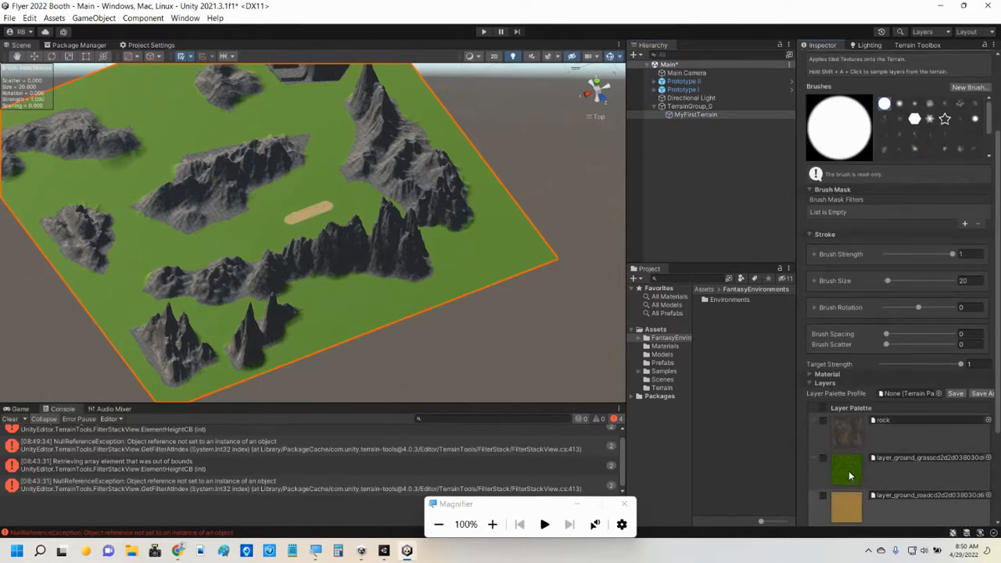
pyautogui.click(845, 472)
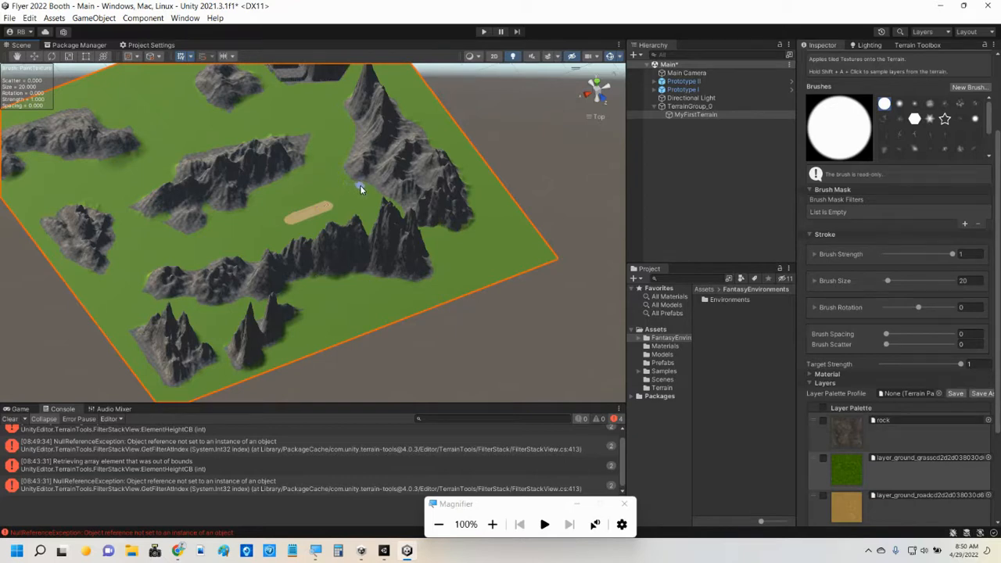
pyautogui.moveTo(214, 252); pyautogui.dragTo(267, 250, button='middle')
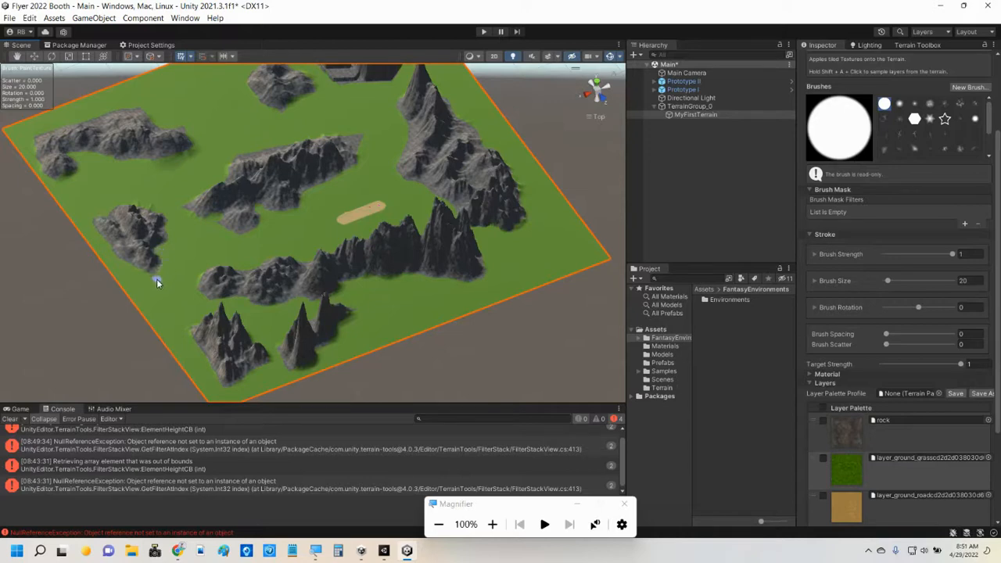
# Touch up the corner mountain ridge's inner base with the rock layer and its outer edge with the grass layer.
pyautogui.scroll(3, 126, 177)
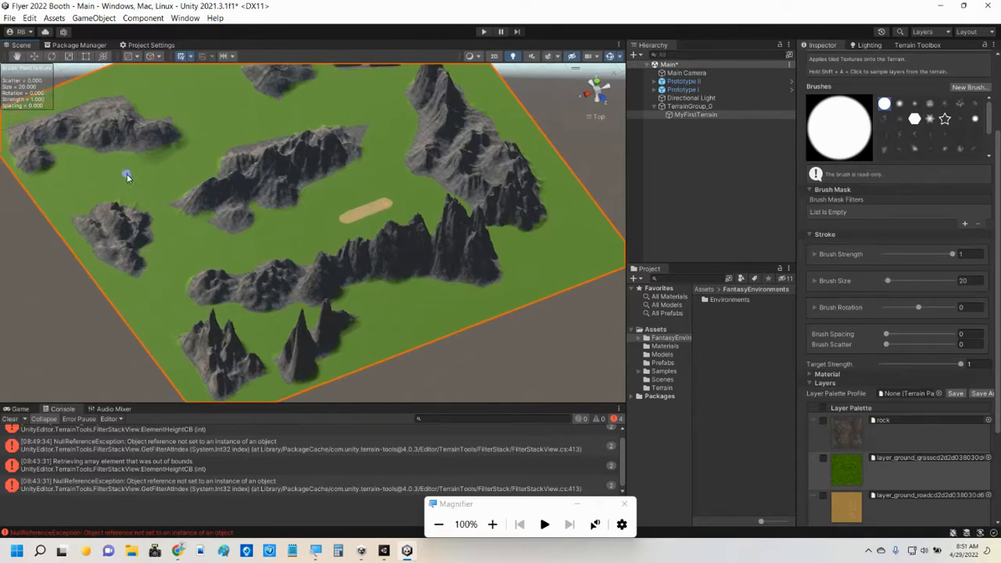
pyautogui.moveTo(123, 185); pyautogui.dragTo(450, 190, button='middle')
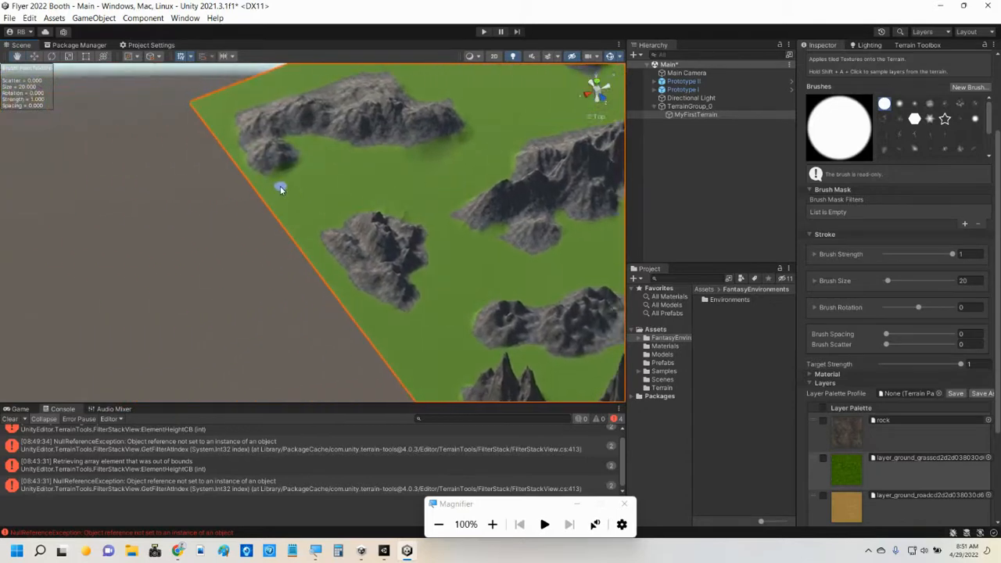
pyautogui.click(853, 428)
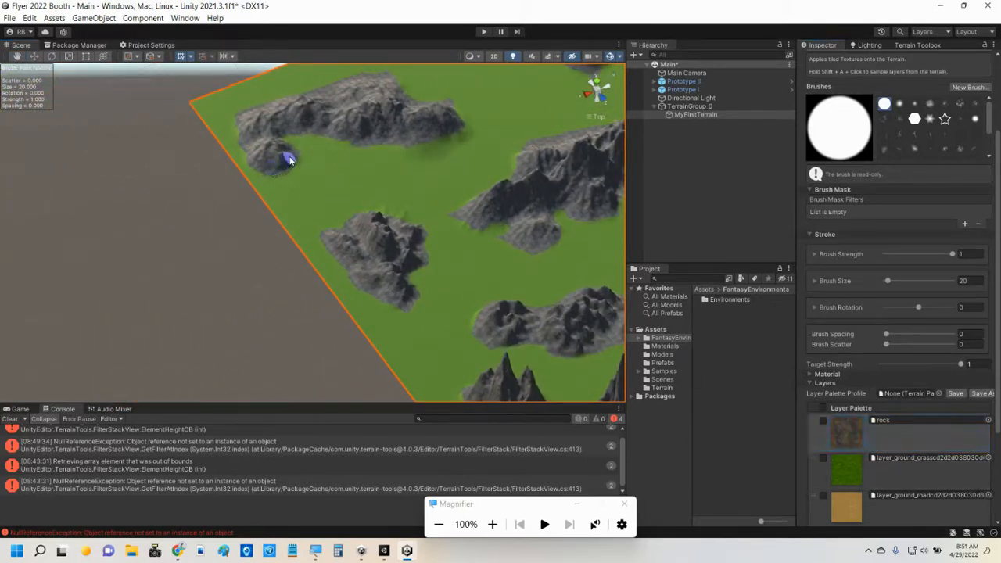
pyautogui.moveTo(338, 155); pyautogui.dragTo(391, 221, button='middle')
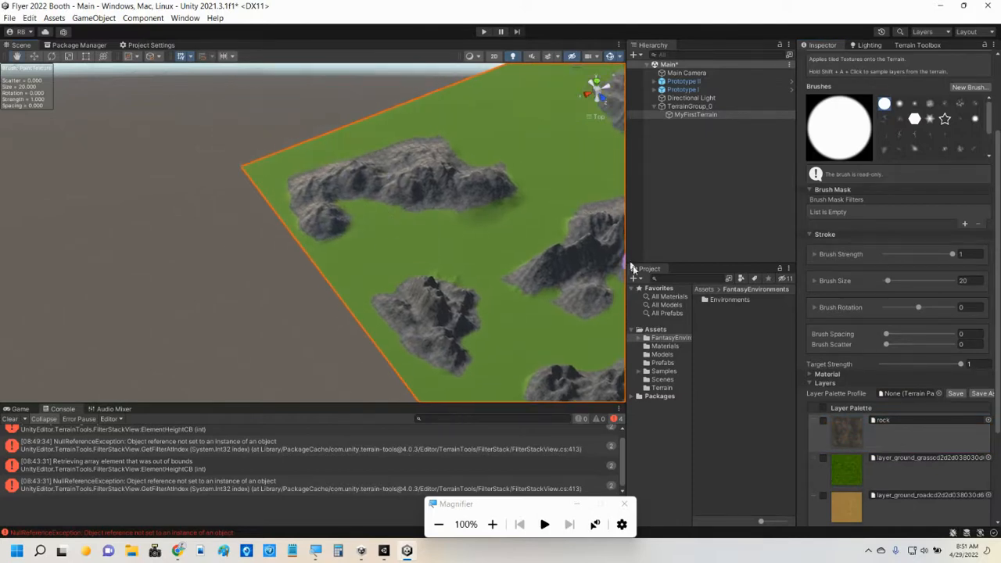
pyautogui.click(848, 467)
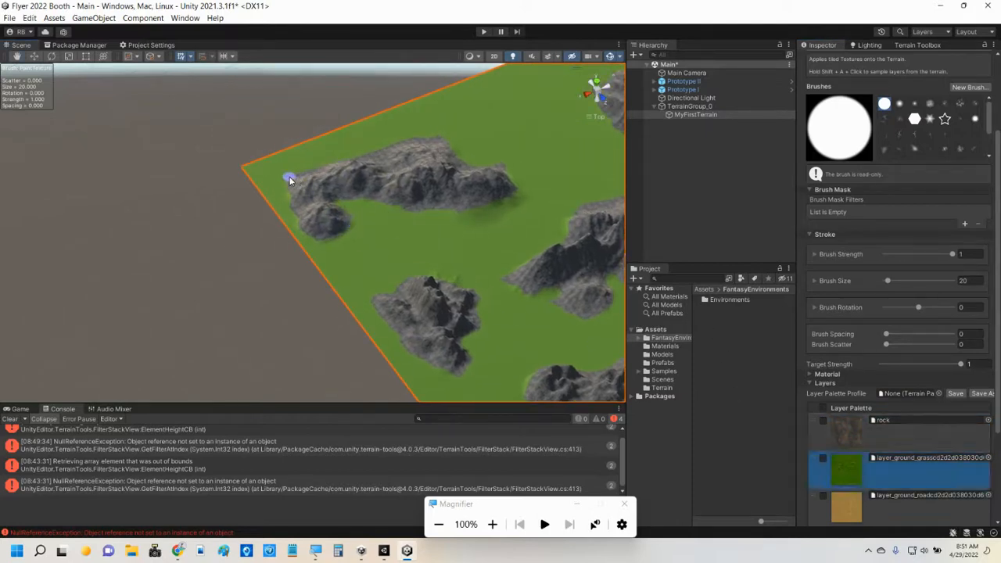
pyautogui.moveTo(289, 177)
pyautogui.mouseDown()
pyautogui.moveTo(438, 141)
pyautogui.moveTo(415, 141)
pyautogui.moveTo(474, 156)
pyautogui.mouseUp()
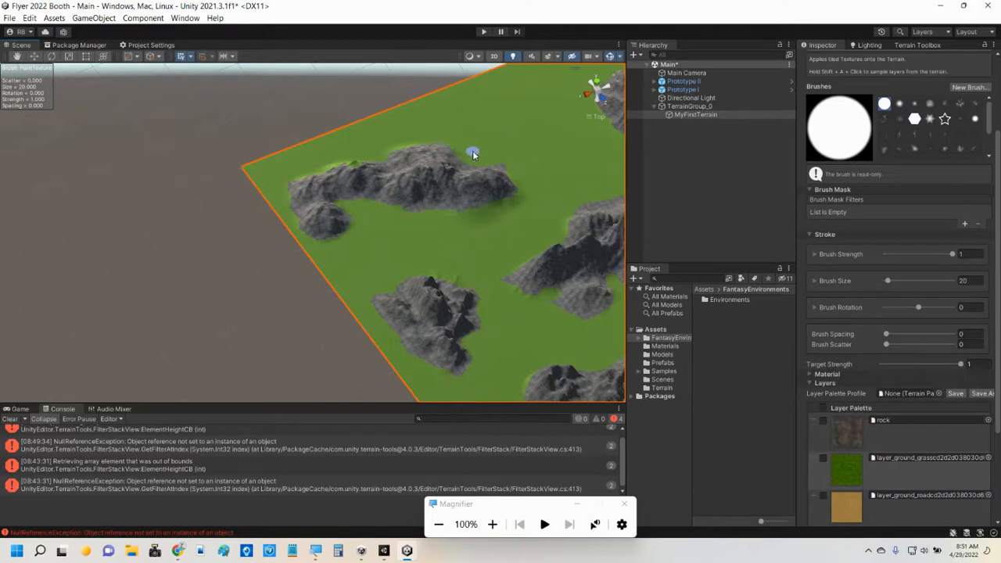
# Repaint the green gap on the back of the corner ridge with rock, and tidy its outer base with grass.
pyautogui.keyDown('alt'); pyautogui.moveTo(337, 193); pyautogui.dragTo(422, 205); pyautogui.keyUp('alt')
pyautogui.keyDown('alt'); pyautogui.moveTo(257, 157); pyautogui.dragTo(507, 162); pyautogui.keyUp('alt')
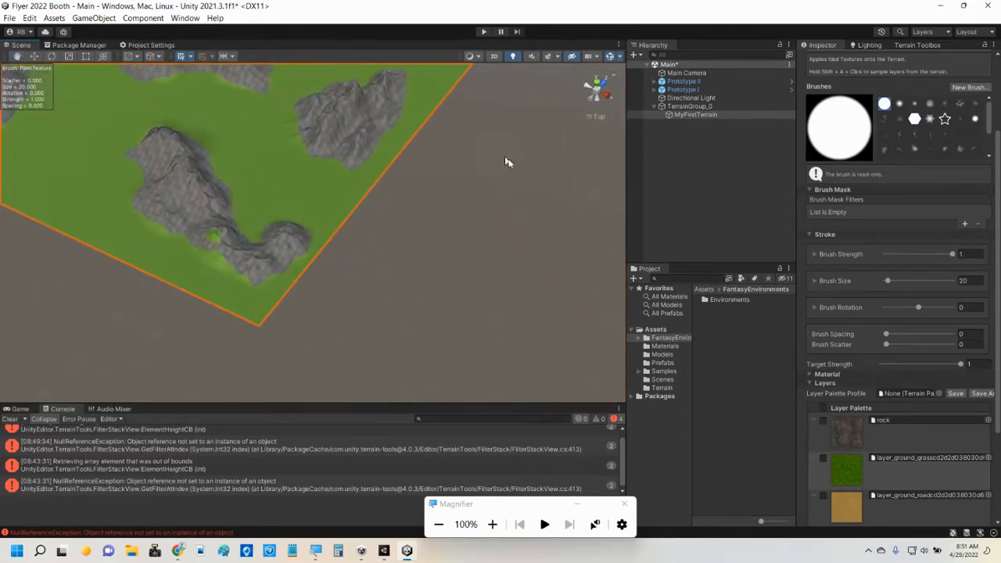
pyautogui.click(862, 430)
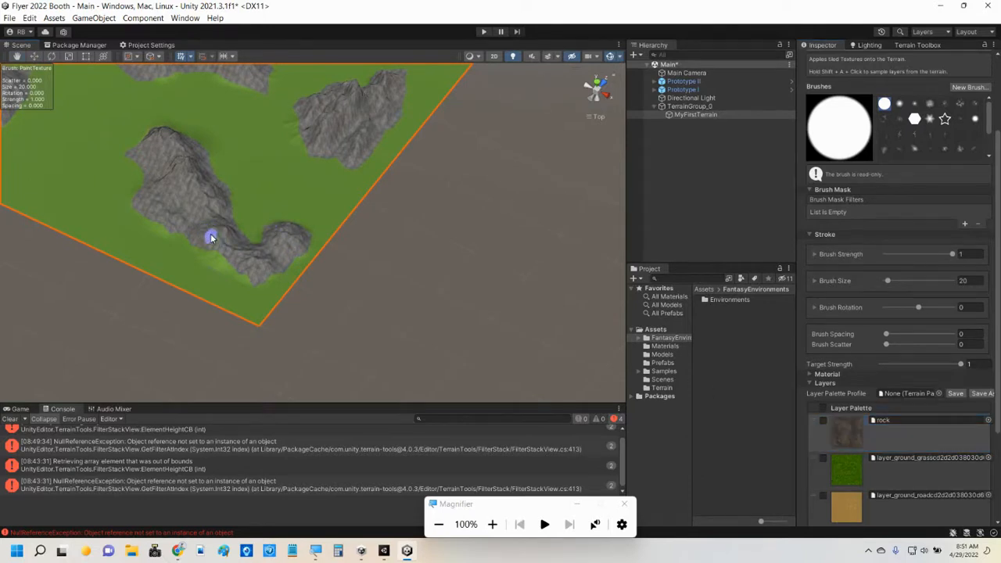
pyautogui.moveTo(211, 238)
pyautogui.mouseDown()
pyautogui.moveTo(232, 264)
pyautogui.moveTo(222, 257)
pyautogui.moveTo(253, 274)
pyautogui.mouseUp()
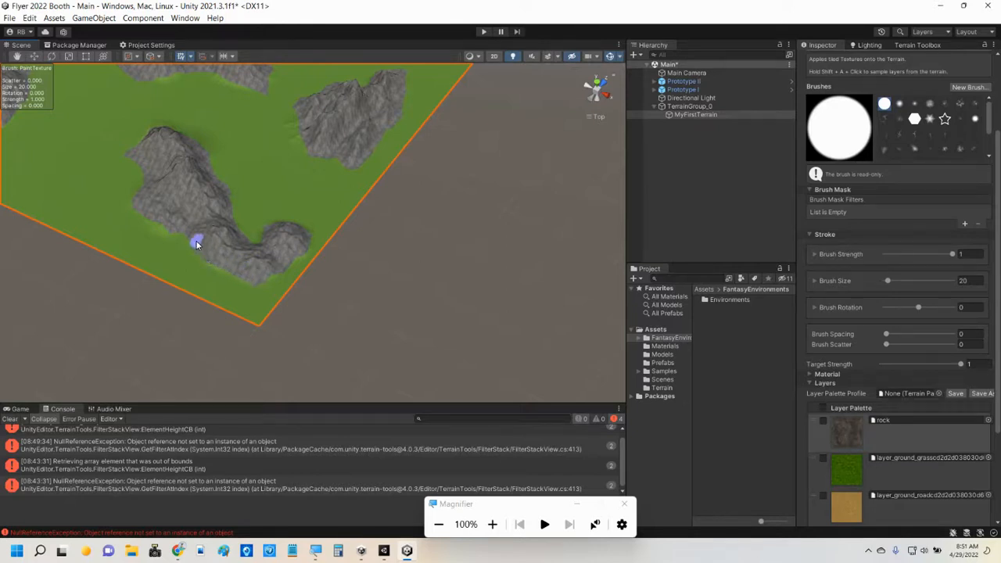
pyautogui.click(841, 463)
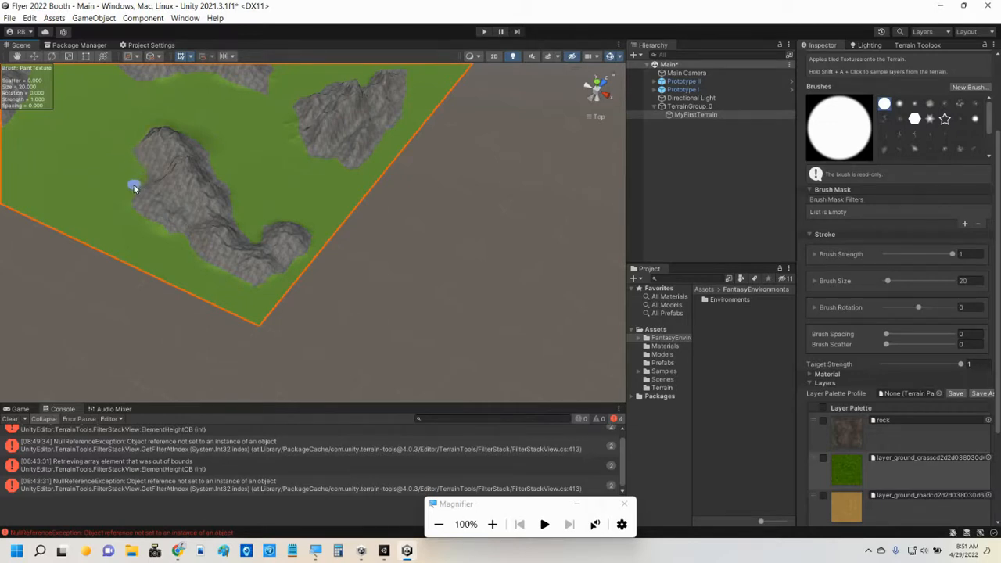
# Paint the rock layer over the frayed side of the hill next to the corner ridge.
pyautogui.moveTo(126, 195); pyautogui.dragTo(290, 233, button='middle')
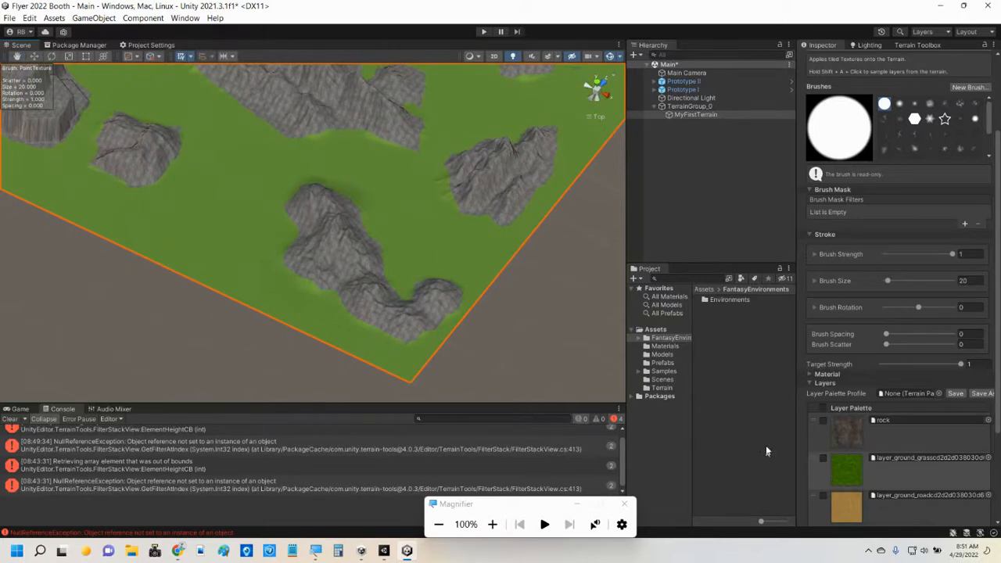
pyautogui.click(874, 447)
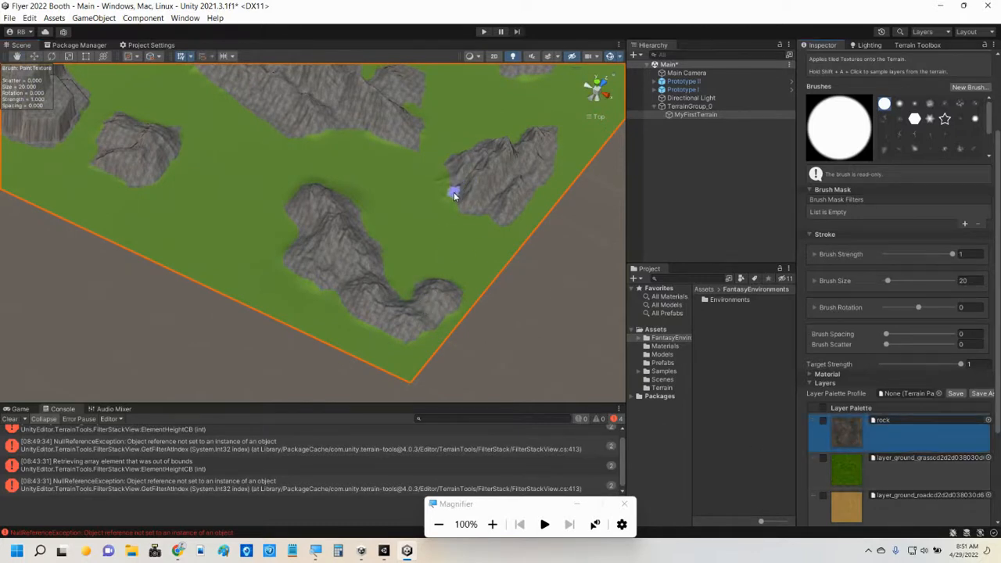
pyautogui.moveTo(454, 194); pyautogui.dragTo(448, 180)
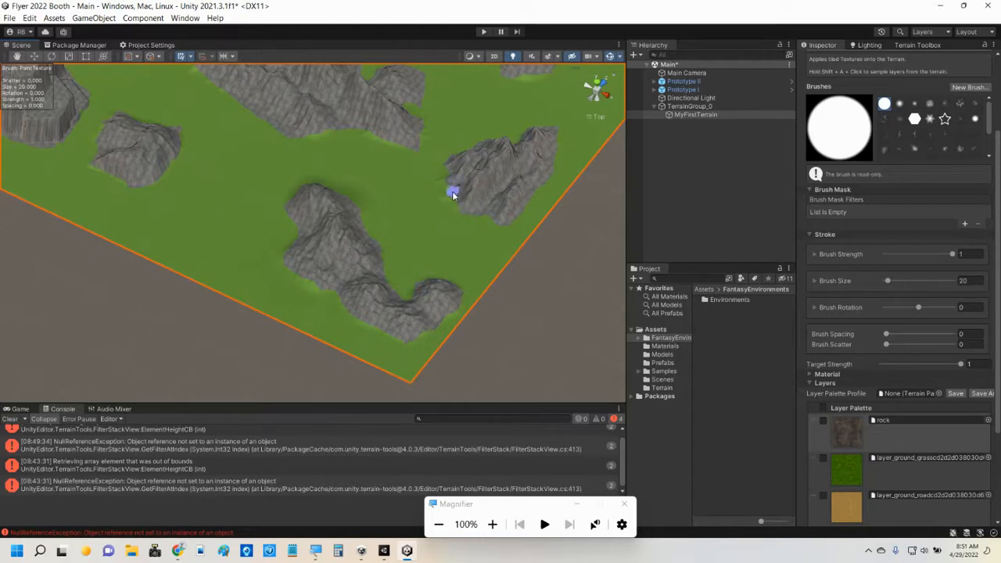
# Examine the painted mountains and the tall rock tower from several angles for texture gaps.
pyautogui.moveTo(449, 192); pyautogui.dragTo(529, 236, button='middle')
pyautogui.moveTo(376, 179); pyautogui.dragTo(424, 226, button='middle')
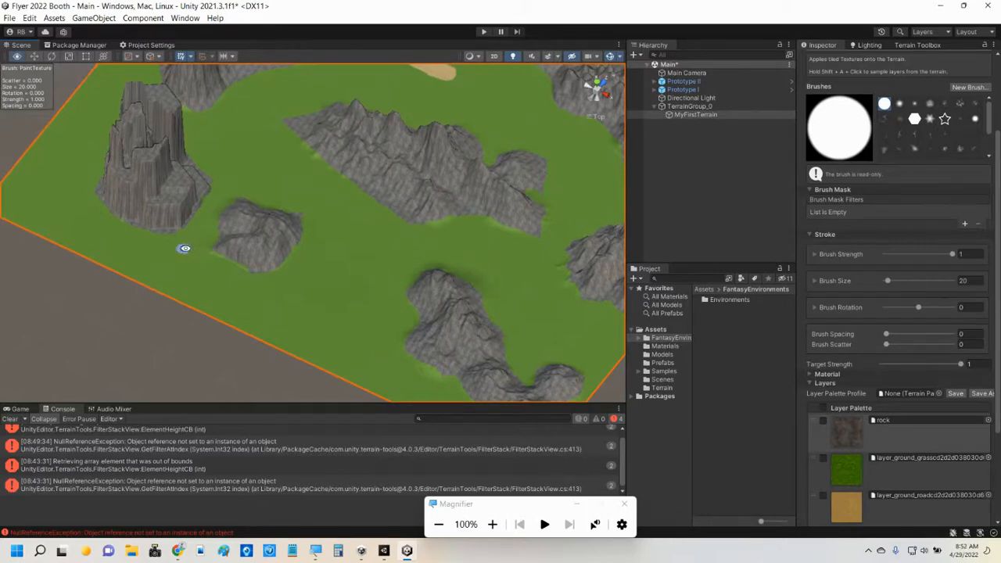
pyautogui.keyDown('alt'); pyautogui.moveTo(184, 248); pyautogui.dragTo(243, 237); pyautogui.keyUp('alt')
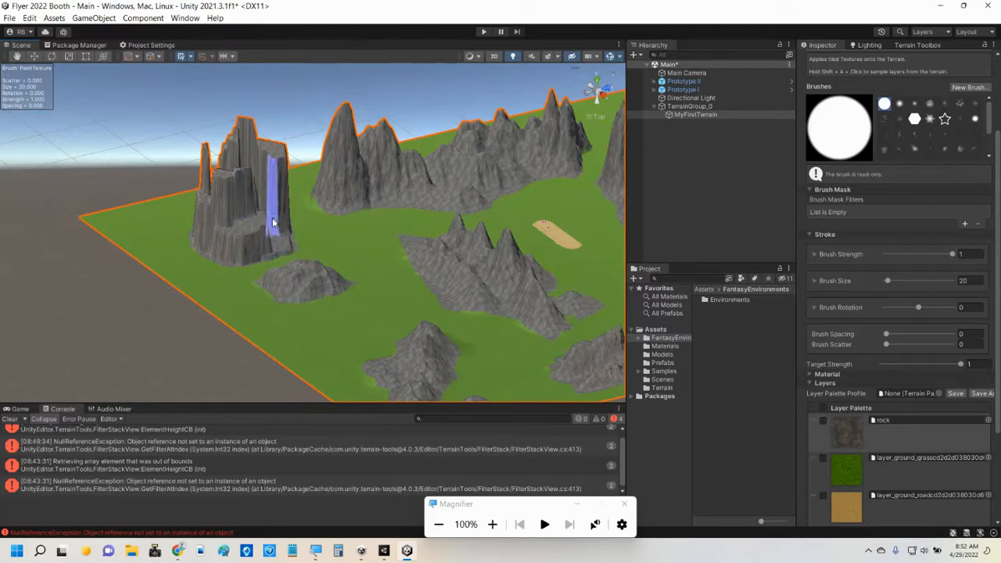
pyautogui.keyDown('alt'); pyautogui.moveTo(283, 225); pyautogui.dragTo(349, 245); pyautogui.keyUp('alt')
pyautogui.scroll(-3, 515, 304)
pyautogui.scroll(-2, 522, 312)
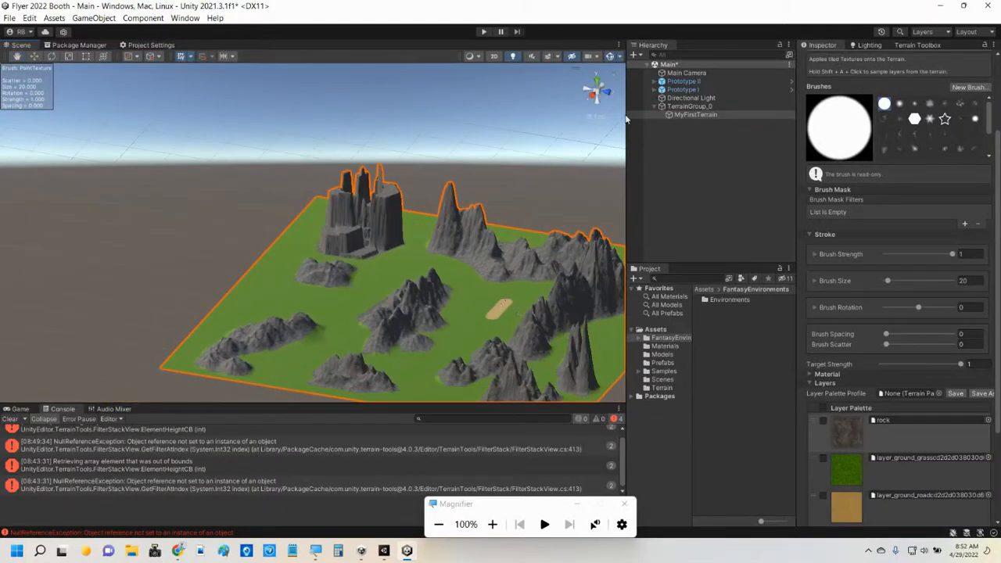
pyautogui.click(601, 118)
# Touch up the foot of the tall peaks with rock and clean up the surrounding ground with the grass layer.
pyautogui.moveTo(519, 294)
pyautogui.keyDown('alt'); pyautogui.mouseDown()
pyautogui.moveTo(507, 300)
pyautogui.moveTo(443, 185)
pyautogui.moveTo(418, 254)
pyautogui.moveTo(319, 224)
pyautogui.moveTo(501, 293)
pyautogui.moveTo(418, 246)
pyautogui.moveTo(274, 245)
pyautogui.moveTo(360, 261)
pyautogui.moveTo(402, 241)
pyautogui.moveTo(436, 241)
pyautogui.moveTo(287, 230)
pyautogui.moveTo(371, 224)
pyautogui.moveTo(410, 178)
pyautogui.moveTo(444, 194)
pyautogui.moveTo(426, 183)
pyautogui.mouseUp(); pyautogui.keyUp('alt')
pyautogui.moveTo(305, 391)
pyautogui.mouseDown()
pyautogui.moveTo(279, 380)
pyautogui.moveTo(325, 388)
pyautogui.mouseUp()
pyautogui.click(840, 469)
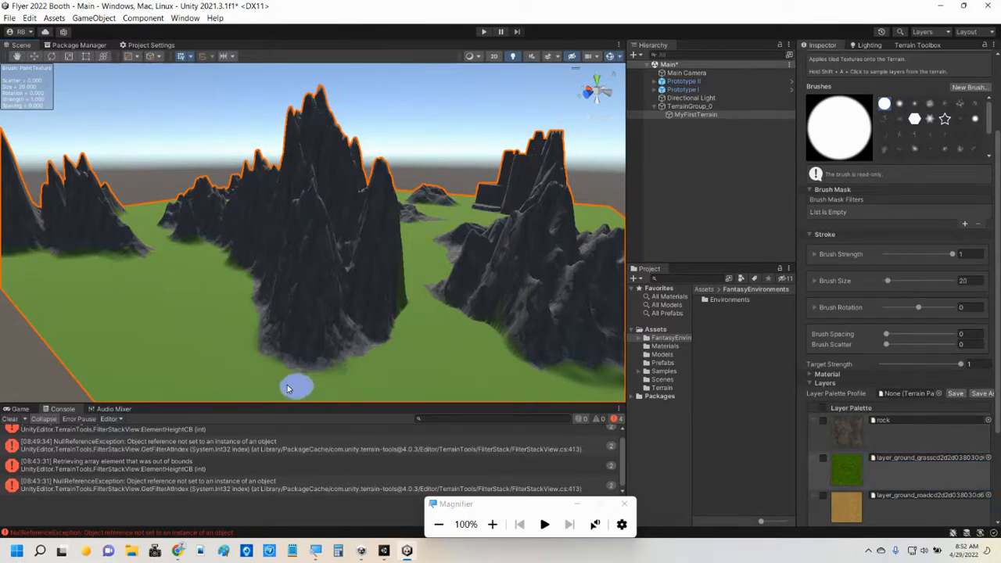
pyautogui.moveTo(467, 376)
pyautogui.mouseDown(button='right')
pyautogui.moveTo(469, 359)
pyautogui.moveTo(311, 344)
pyautogui.moveTo(357, 353)
pyautogui.mouseUp(button='right')
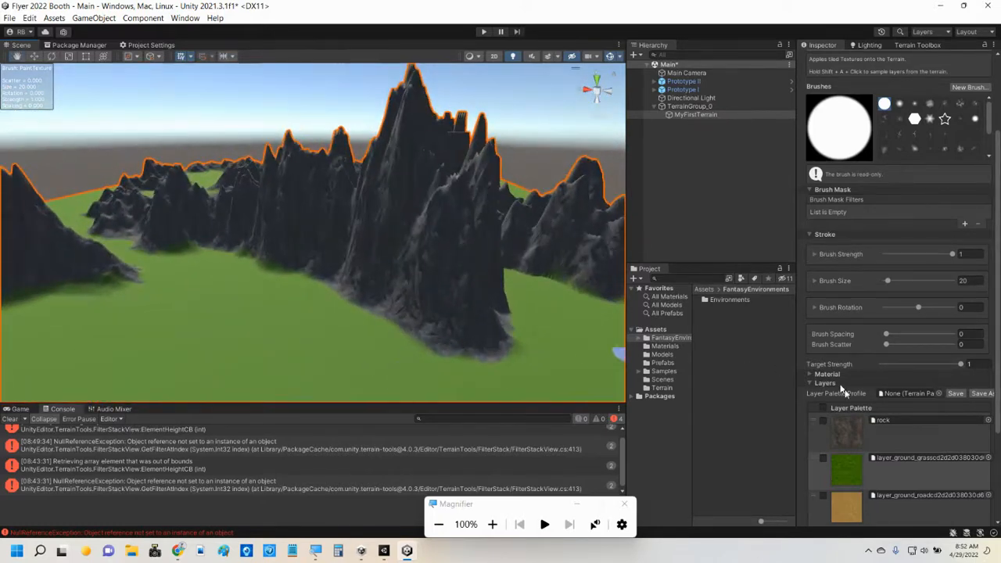
# Paint the rock layer along the lower slope of the mountain behind the tall peaks.
pyautogui.click(845, 435)
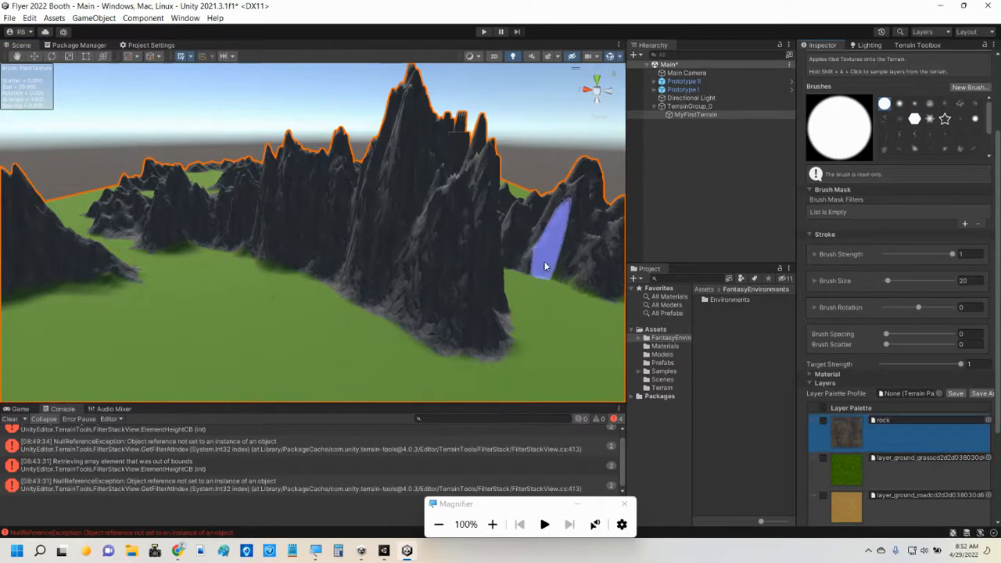
pyautogui.moveTo(548, 255); pyautogui.dragTo(601, 263)
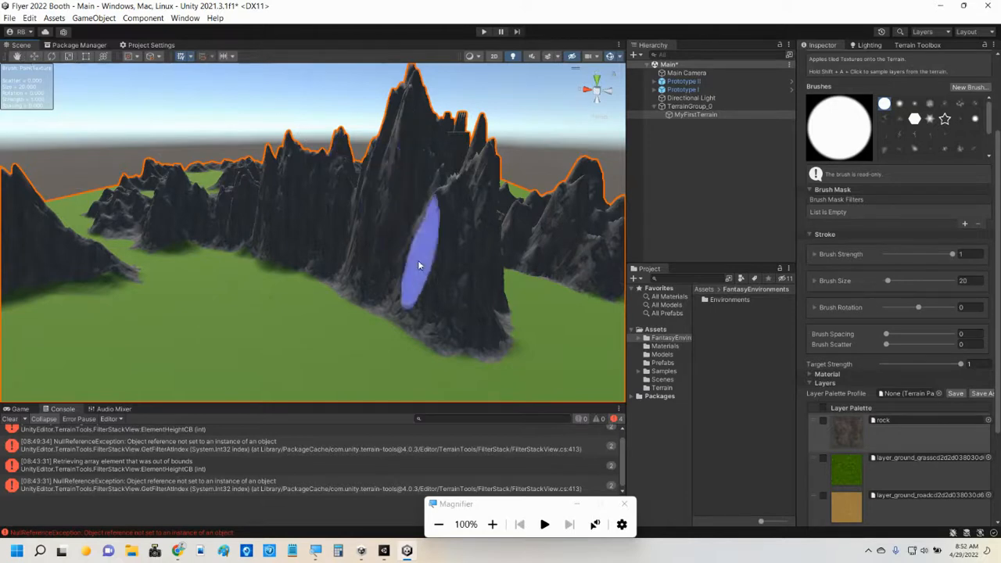
pyautogui.scroll(-4, 399, 278)
pyautogui.keyDown('alt'); pyautogui.moveTo(248, 274); pyautogui.dragTo(252, 413); pyautogui.keyUp('alt')
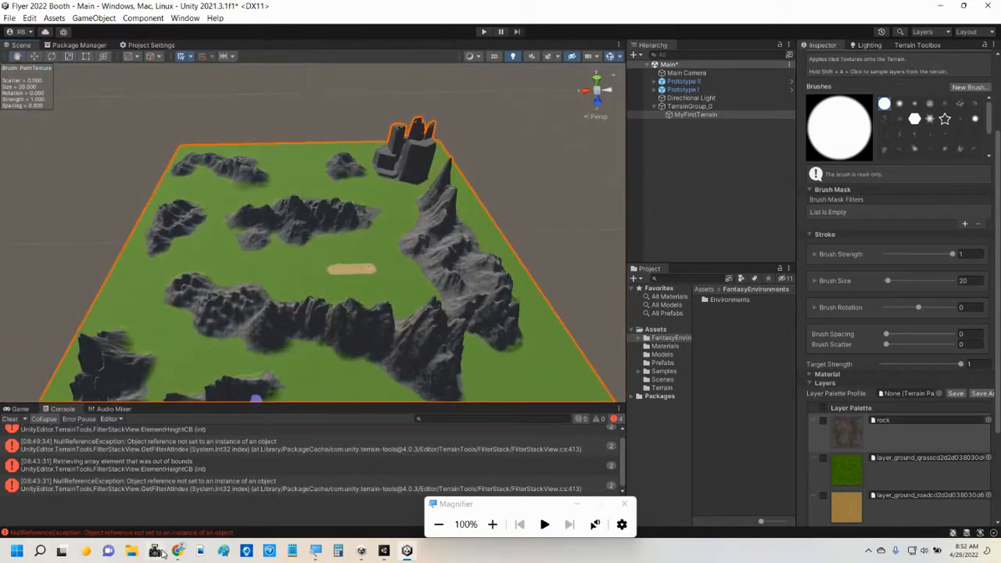
pyautogui.moveTo(179, 551)
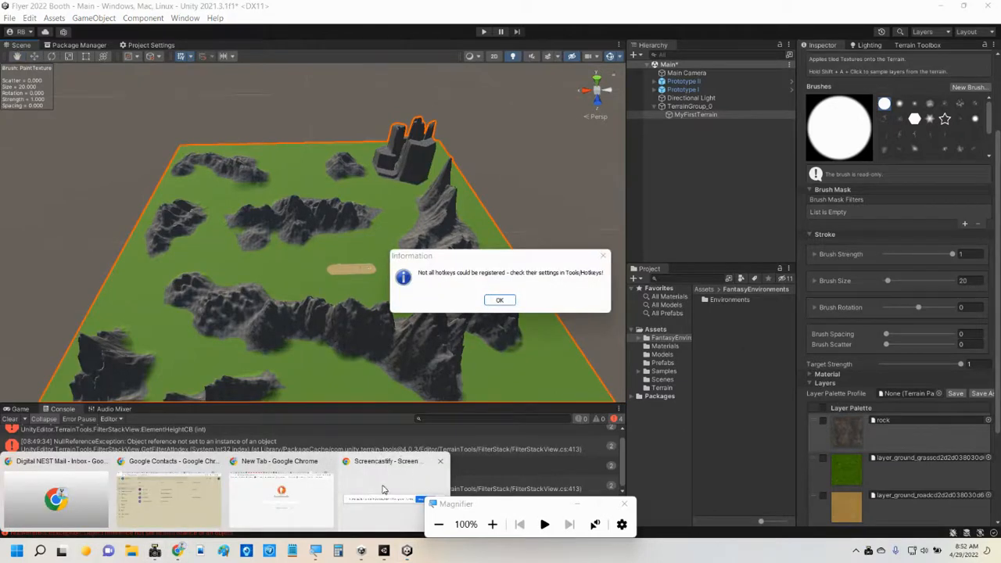